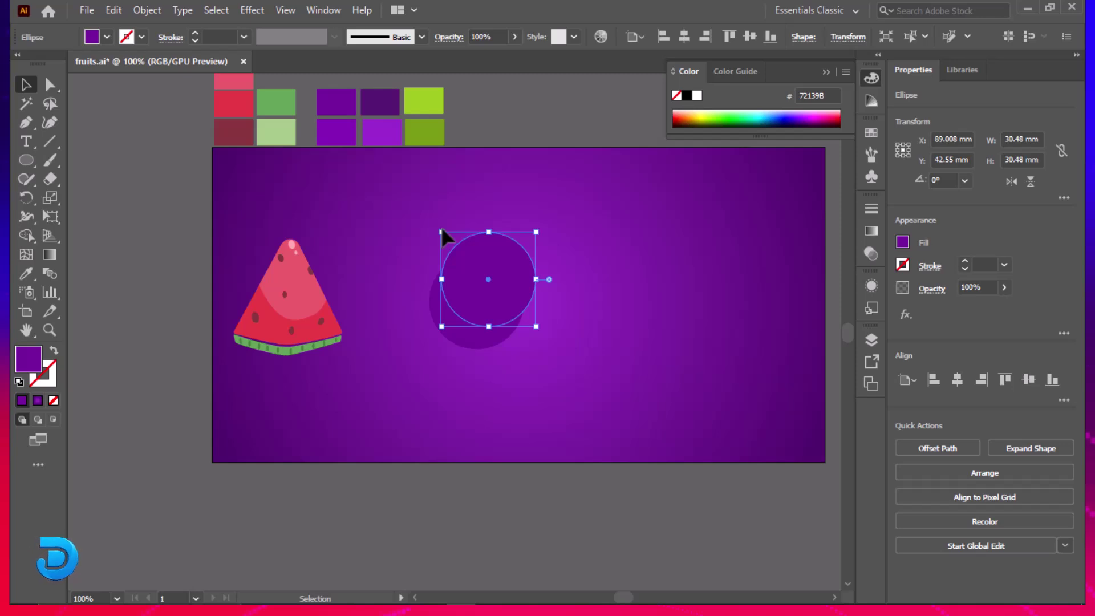
# Shrink the circle copy to about 18.6 mm, place it inside the large circle, and fill it with medium purple 8317B5.
pyautogui.moveTo(441, 232); pyautogui.dragTo(460, 251)
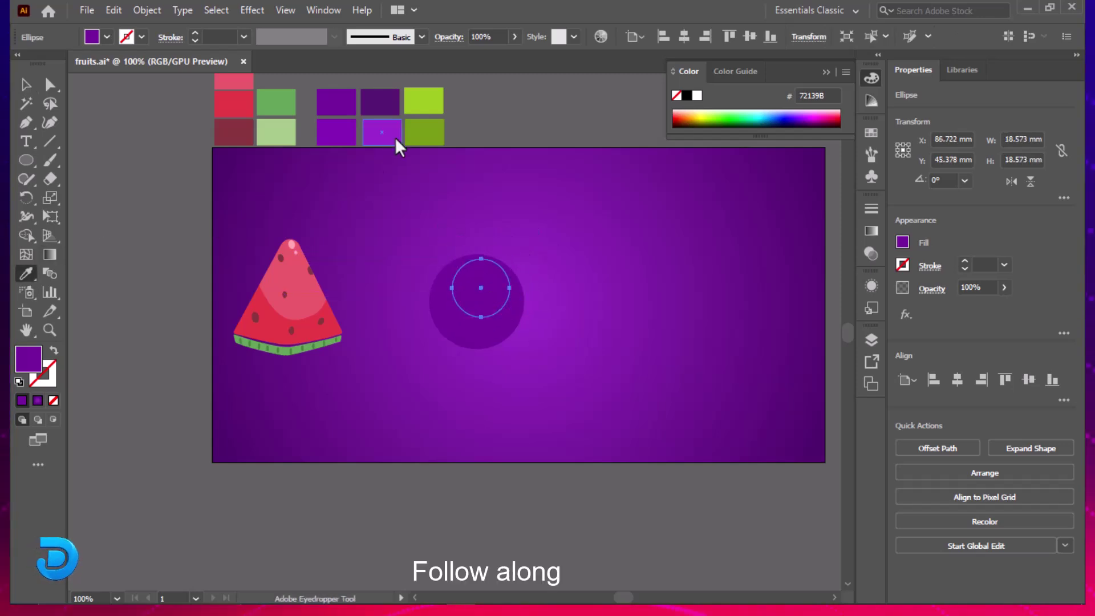
pyautogui.click(26, 85)
pyautogui.click(142, 143)
# Duplicate the inner circle, shrink the copy to about 7 mm, and place it near the large circle's upper edge.
pyautogui.click(485, 290)
pyautogui.moveTo(481, 276)
pyautogui.mouseDown()
pyautogui.moveTo(494, 266)
pyautogui.moveTo(477, 262)
pyautogui.moveTo(489, 274)
pyautogui.mouseUp()
pyautogui.scroll(5, 489, 274)
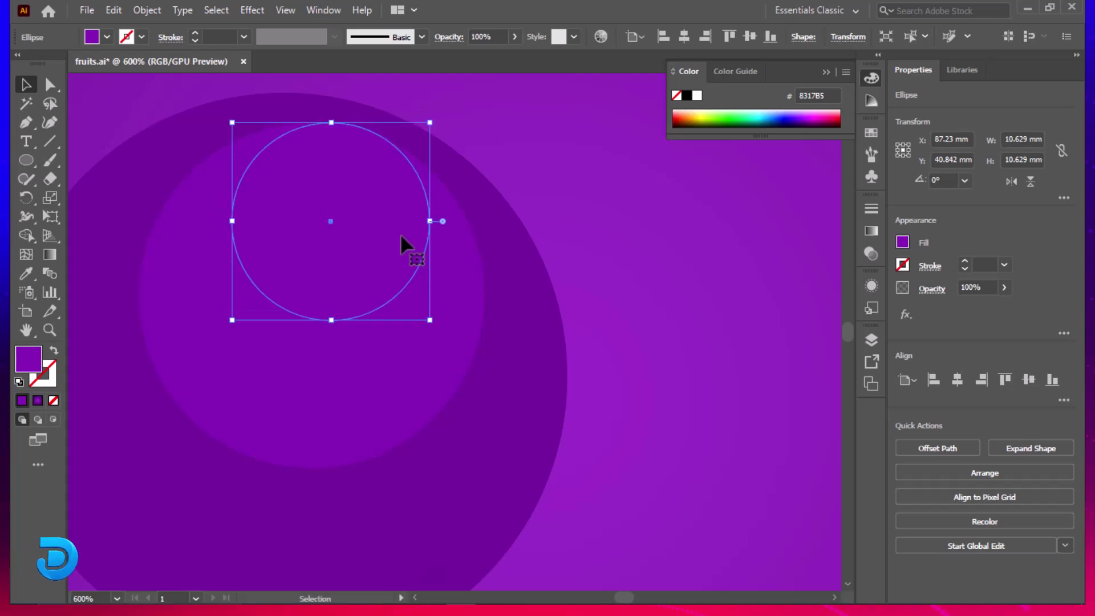
pyautogui.moveTo(232, 122); pyautogui.dragTo(245, 135)
pyautogui.moveTo(331, 250); pyautogui.dragTo(332, 238)
pyautogui.moveTo(245, 119); pyautogui.dragTo(265, 138)
pyautogui.moveTo(326, 233); pyautogui.dragTo(322, 184)
# Fill the small circle with light purple 9B2ECE sampled from the palette swatch.
pyautogui.scroll(-6, 322, 184)
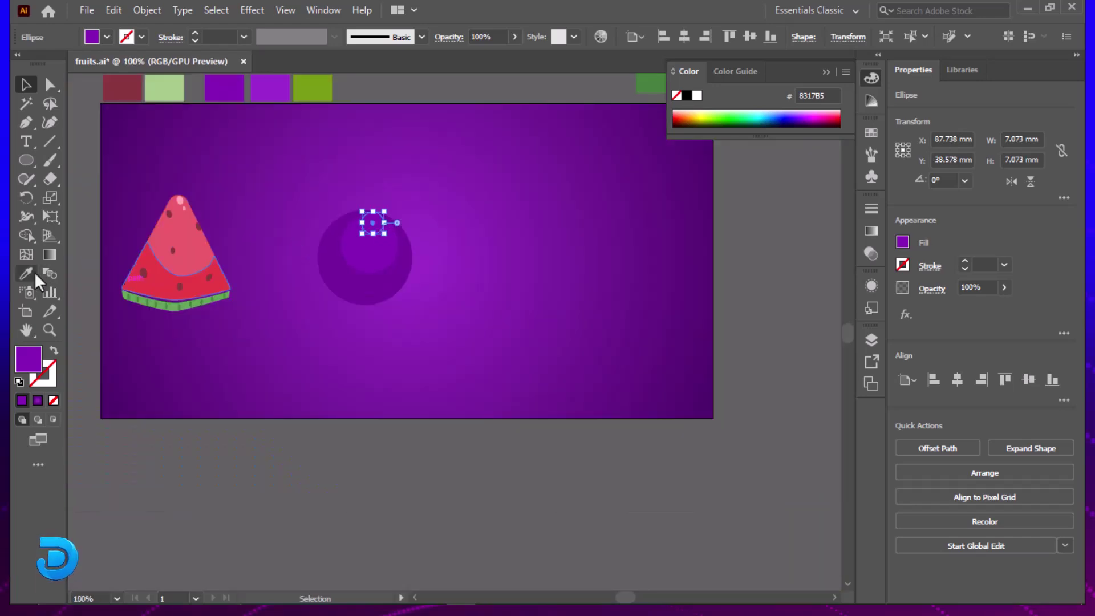
pyautogui.scroll(3, 365, 179)
pyautogui.click(269, 146)
pyautogui.click(28, 89)
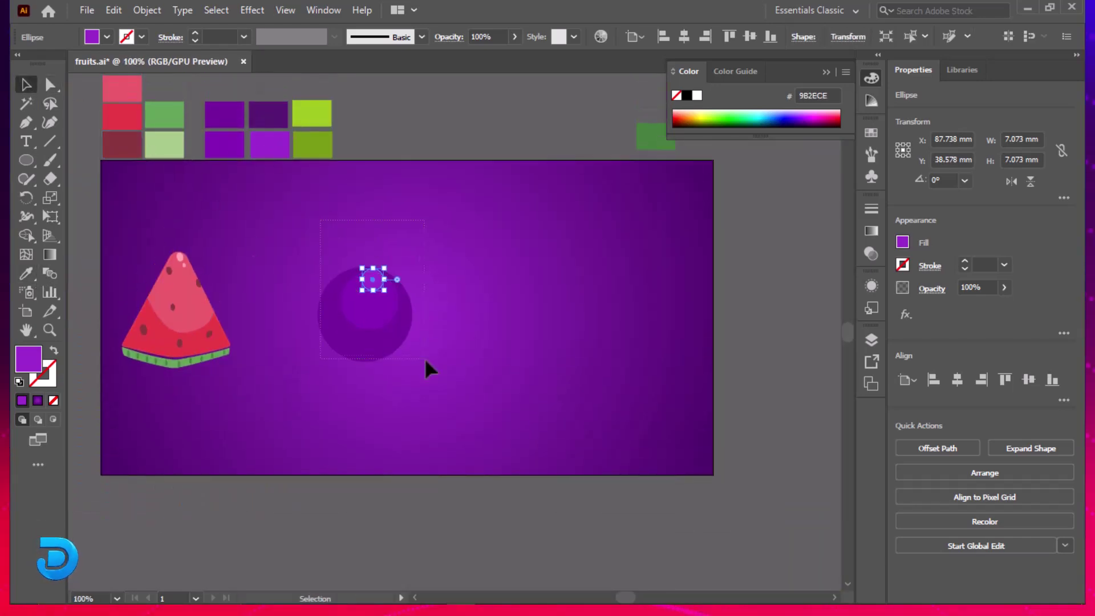
pyautogui.moveTo(423, 360); pyautogui.dragTo(342, 264)
pyautogui.click(25, 235)
pyautogui.scroll(5, 448, 344)
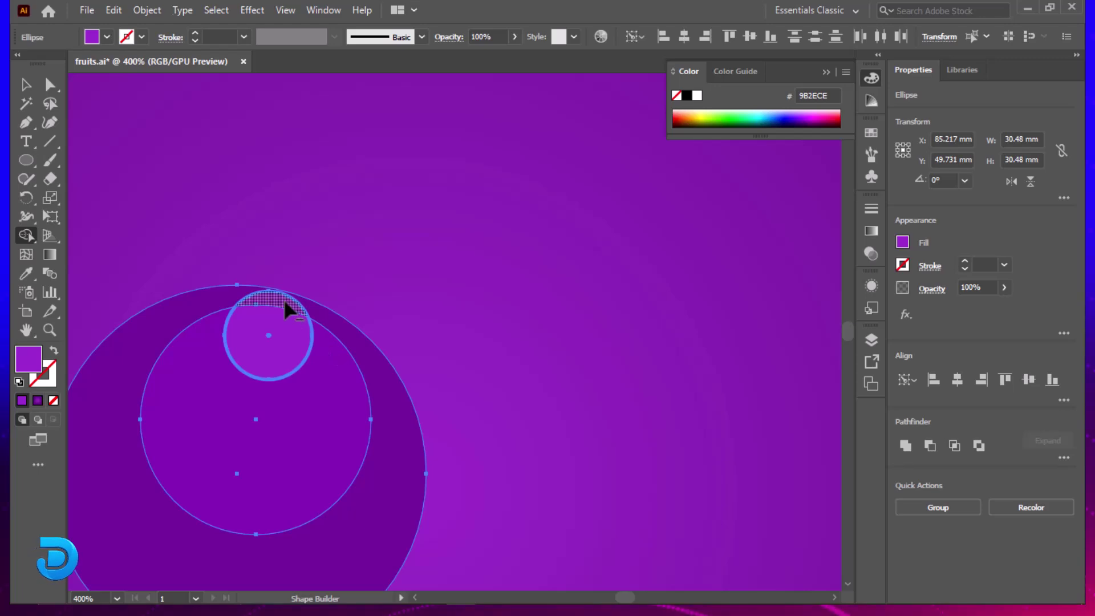
pyautogui.click(285, 302)
pyautogui.click(27, 85)
pyautogui.click(365, 189)
pyautogui.click(283, 297)
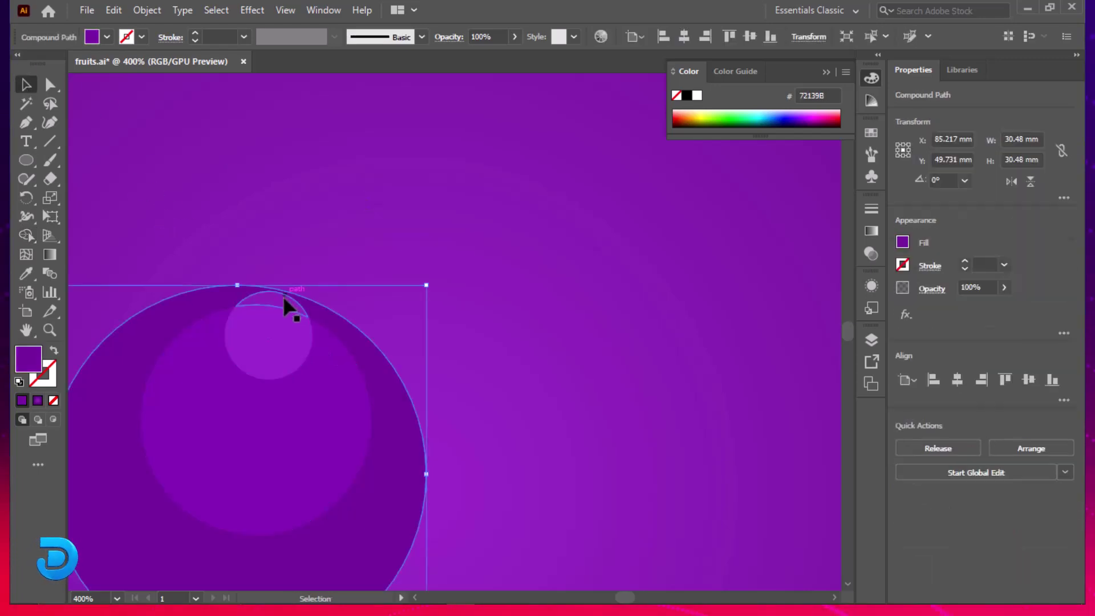
pyautogui.rightClick(284, 297)
pyautogui.click(320, 255)
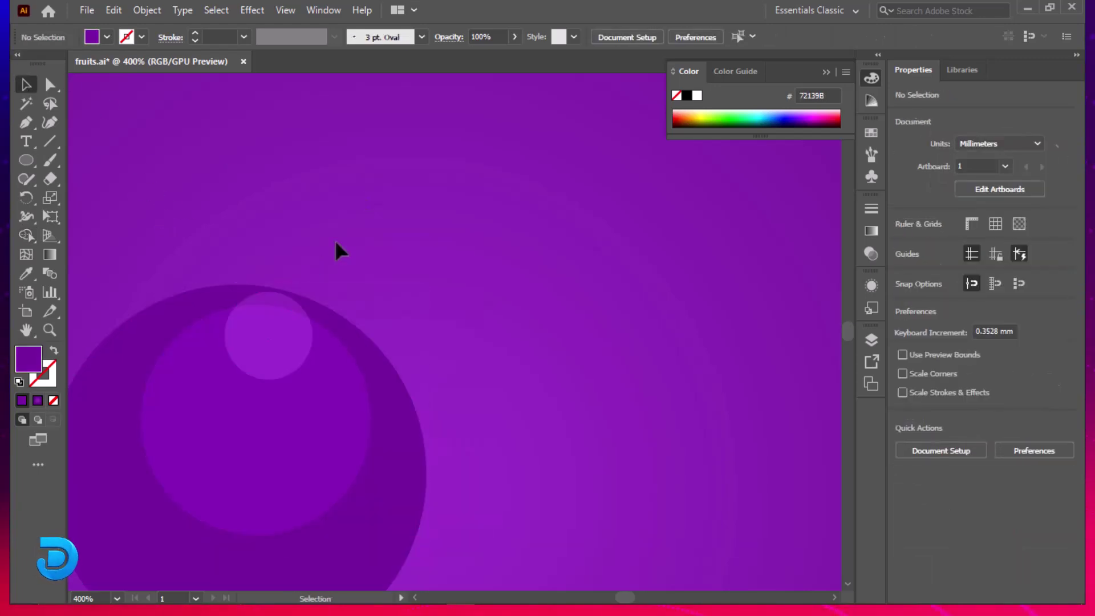
pyautogui.hotkey('ctrl', 'z')
pyautogui.hotkey('ctrl', 'z')
# Reapply the light purple swatch colour 9B2ECE to the small highlight circle.
pyautogui.click(26, 273)
pyautogui.scroll(-2, 401, 226)
pyautogui.moveTo(401, 226); pyautogui.dragTo(656, 86)
pyautogui.click(167, 232)
pyautogui.press('v')
# Trim the part of the small highlight circle that extends beyond the medium purple circle with Shape Builder.
pyautogui.scroll(3, 481, 415)
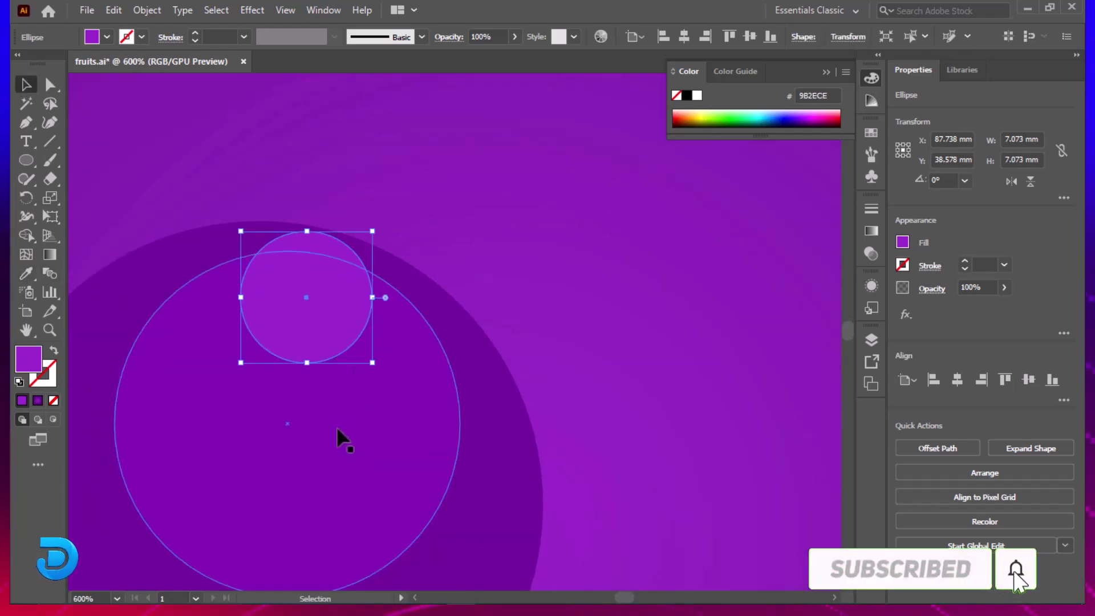
pyautogui.keyDown('shift'); pyautogui.click(337, 426); pyautogui.keyUp('shift')
pyautogui.hotkey('shift', 'm')
pyautogui.keyDown('alt'); pyautogui.click(326, 245); pyautogui.keyUp('alt')
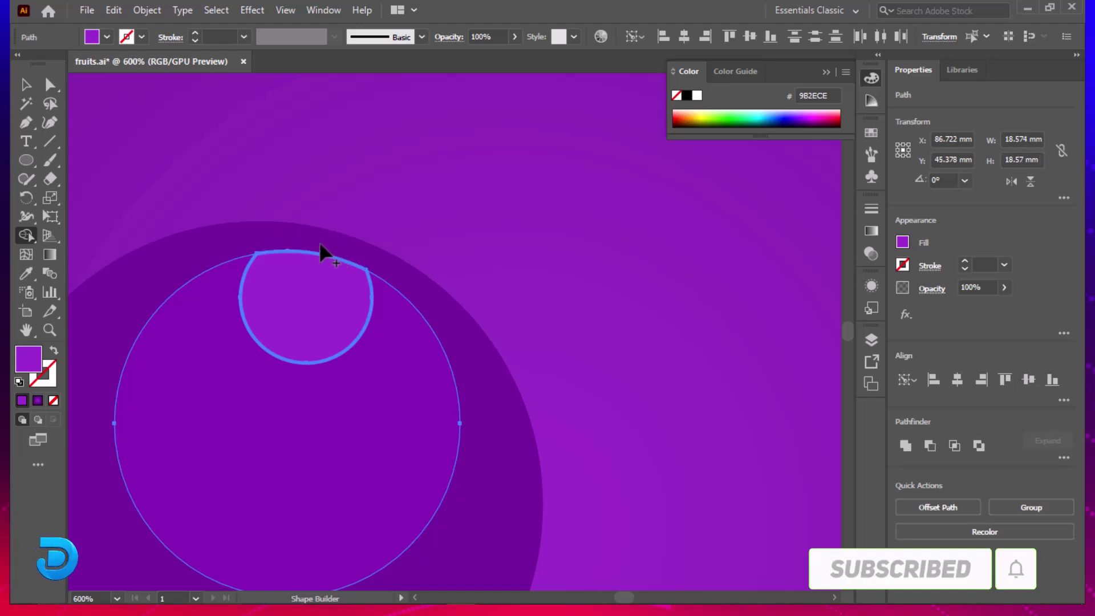
pyautogui.press('v')
pyautogui.click(387, 184)
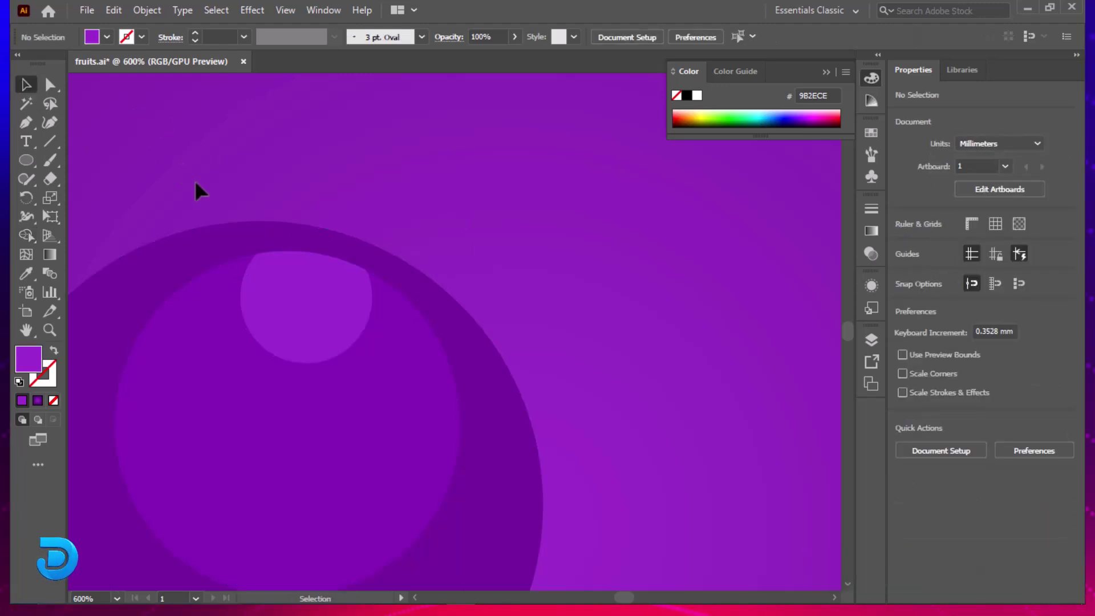
# Group the large circle, inner circle and highlight into one grape.
pyautogui.moveTo(194, 180); pyautogui.dragTo(354, 416)
pyautogui.hotkey('ctrl', 'g')
pyautogui.scroll(-5, 313, 233)
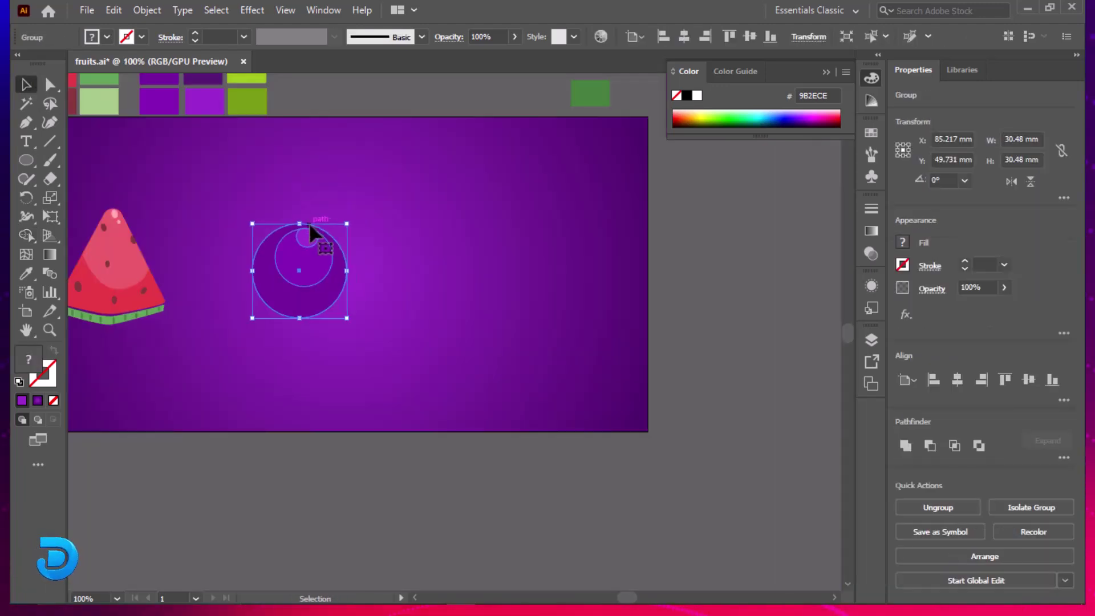
pyautogui.click(472, 289)
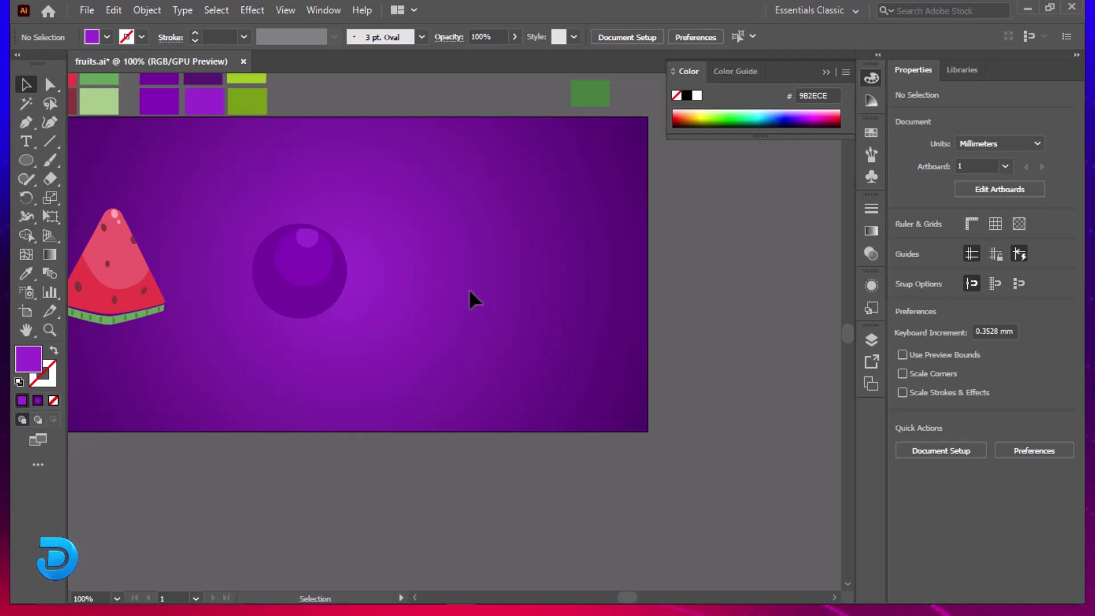
# Shrink the grape to about 18.6 mm and copy it to its upper right and lower right to start a cluster.
pyautogui.click(307, 288)
pyautogui.moveTo(306, 273); pyautogui.dragTo(377, 290)
pyautogui.moveTo(355, 270); pyautogui.dragTo(350, 302)
pyautogui.click(307, 265)
pyautogui.hotkey('ctrl', 'shift', ']')
pyautogui.click(454, 309)
pyautogui.click(302, 272)
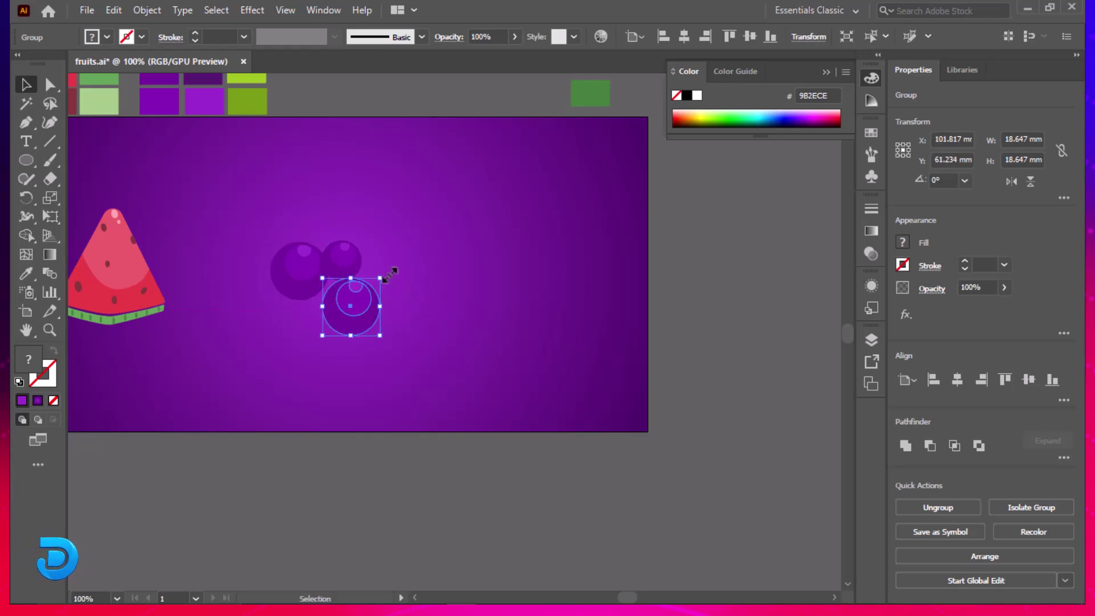
# Add two rotated grape copies at the cluster's lower left and bottom, with the bottom one about 23.8 mm wide.
pyautogui.moveTo(393, 272); pyautogui.dragTo(385, 263)
pyautogui.moveTo(364, 310); pyautogui.dragTo(269, 282)
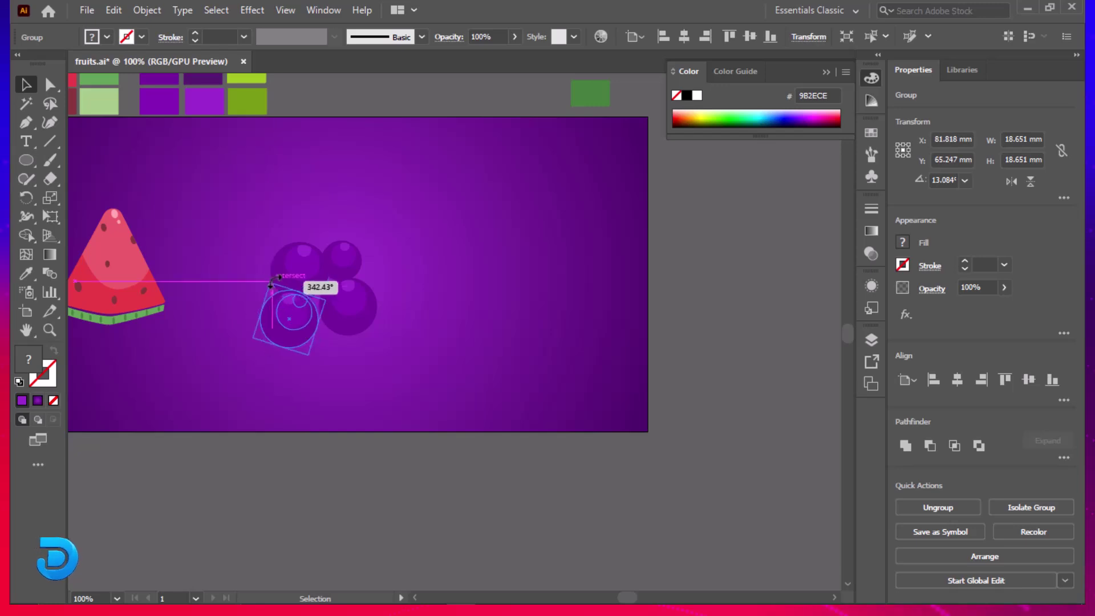
pyautogui.moveTo(310, 355); pyautogui.dragTo(363, 389)
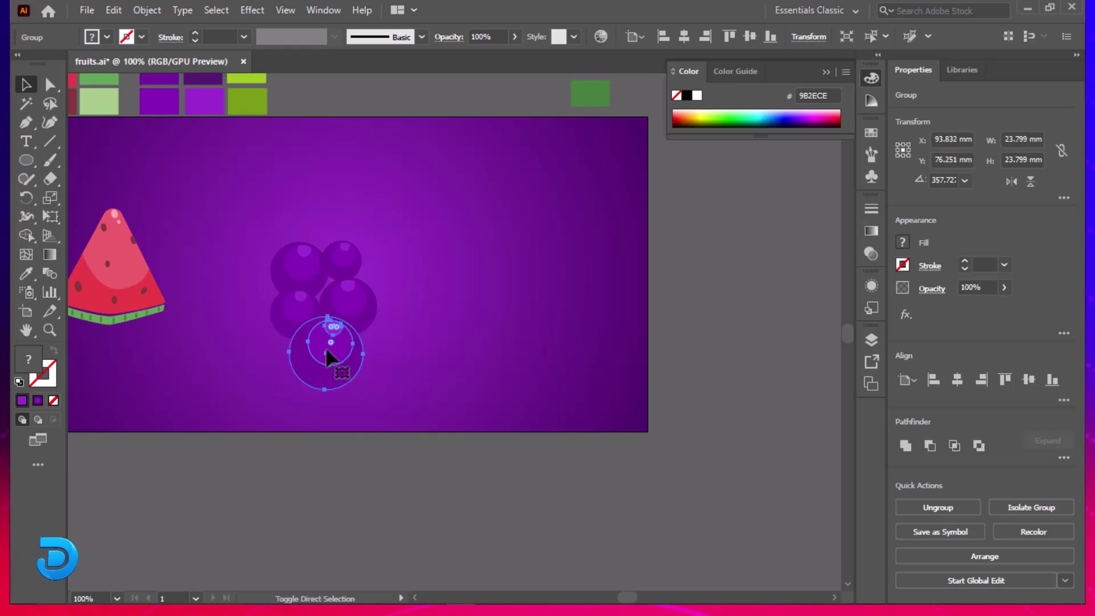
pyautogui.click(450, 353)
# Ungroup the bottom grape and select its inner parts for separate editing.
pyautogui.click(317, 354)
pyautogui.rightClick(317, 354)
pyautogui.click(384, 220)
pyautogui.click(329, 337)
pyautogui.moveTo(333, 356)
pyautogui.mouseDown()
pyautogui.moveTo(334, 379)
pyautogui.moveTo(335, 363)
pyautogui.mouseUp()
pyautogui.click(441, 362)
pyautogui.click(330, 360)
# Reshape the bottom grape's inner circle into an ellipse about 11.1 by 9.4 mm near its lower right edge, and delete the small highlight.
pyautogui.scroll(4, 395, 428)
pyautogui.moveTo(360, 314); pyautogui.dragTo(622, 497)
pyautogui.moveTo(308, 397); pyautogui.dragTo(346, 399)
pyautogui.moveTo(350, 348); pyautogui.dragTo(319, 382)
pyautogui.click(455, 288)
pyautogui.click(406, 237)
pyautogui.press('Delete')
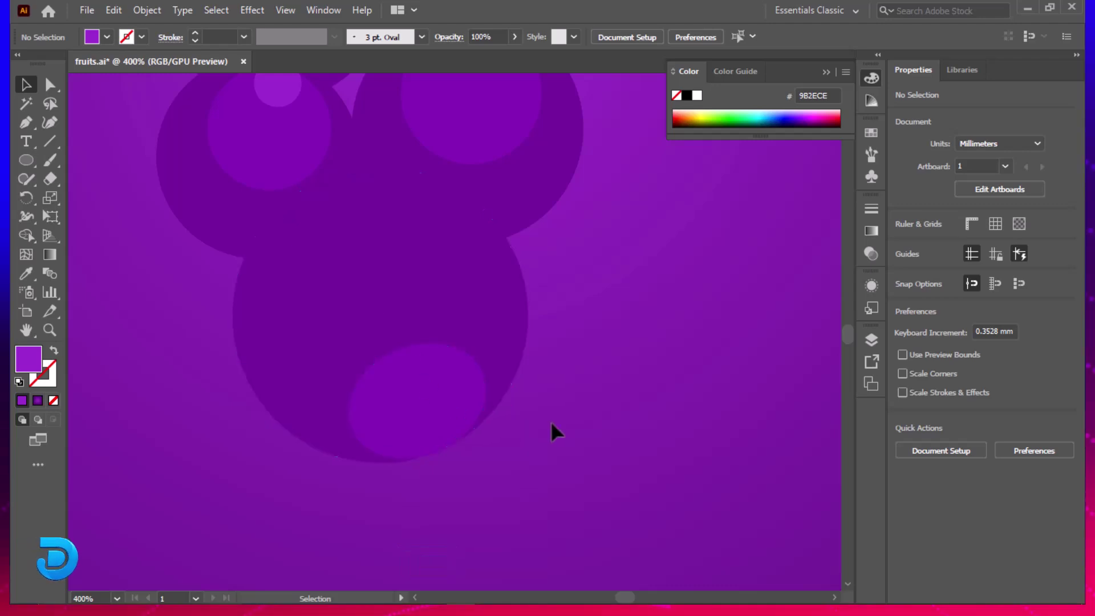
# Fill the bottom grape's large circle with dark purple 561974 from the palette.
pyautogui.click(391, 306)
pyautogui.scroll(-3, 392, 306)
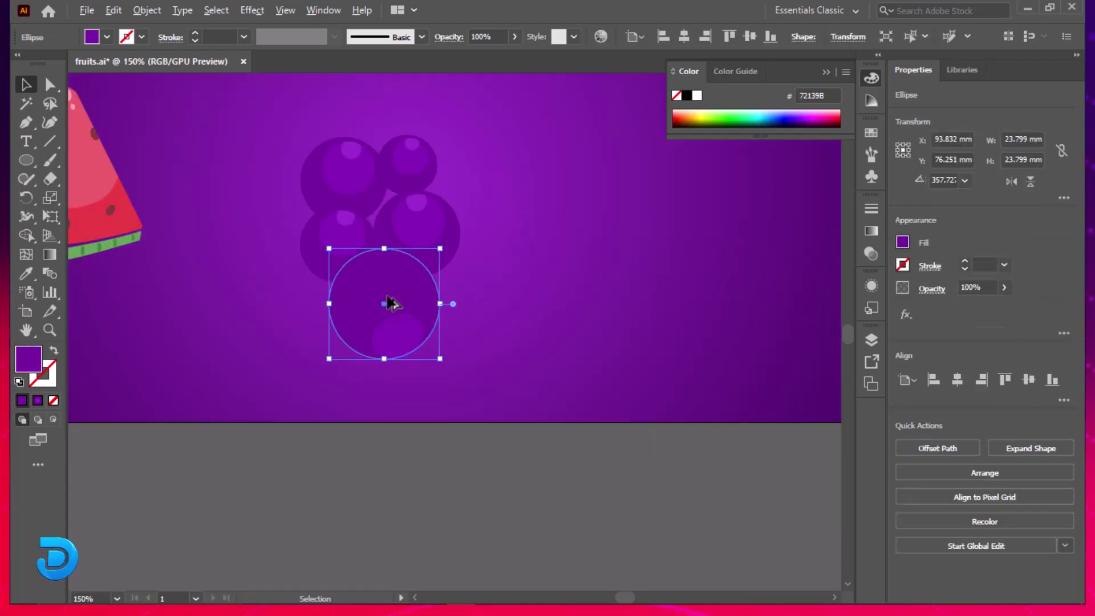
pyautogui.scroll(-2, 391, 305)
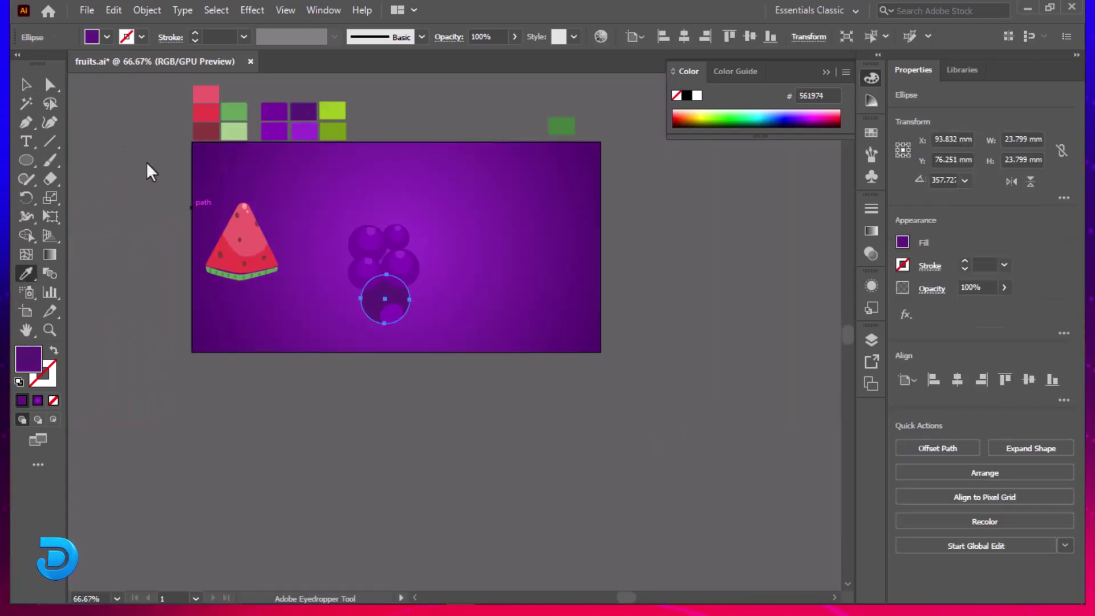
pyautogui.click(26, 85)
pyautogui.click(473, 287)
# Place copies of the dark purple circle behind the left and right sides of the grape cluster.
pyautogui.click(389, 293)
pyautogui.moveTo(388, 292); pyautogui.dragTo(356, 252)
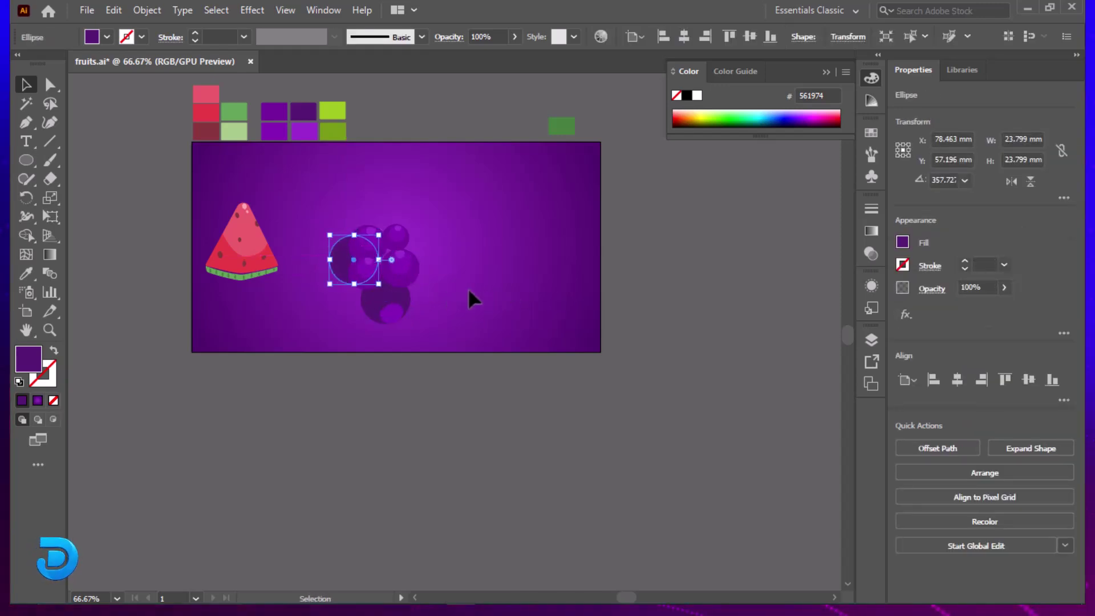
pyautogui.scroll(2, 468, 287)
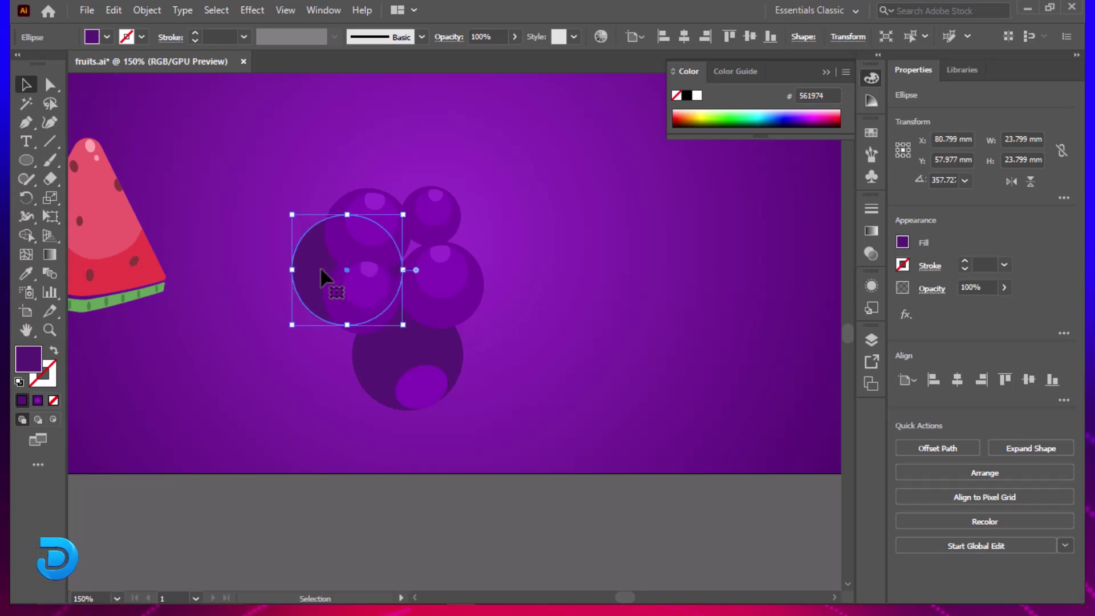
pyautogui.moveTo(319, 271); pyautogui.dragTo(479, 288)
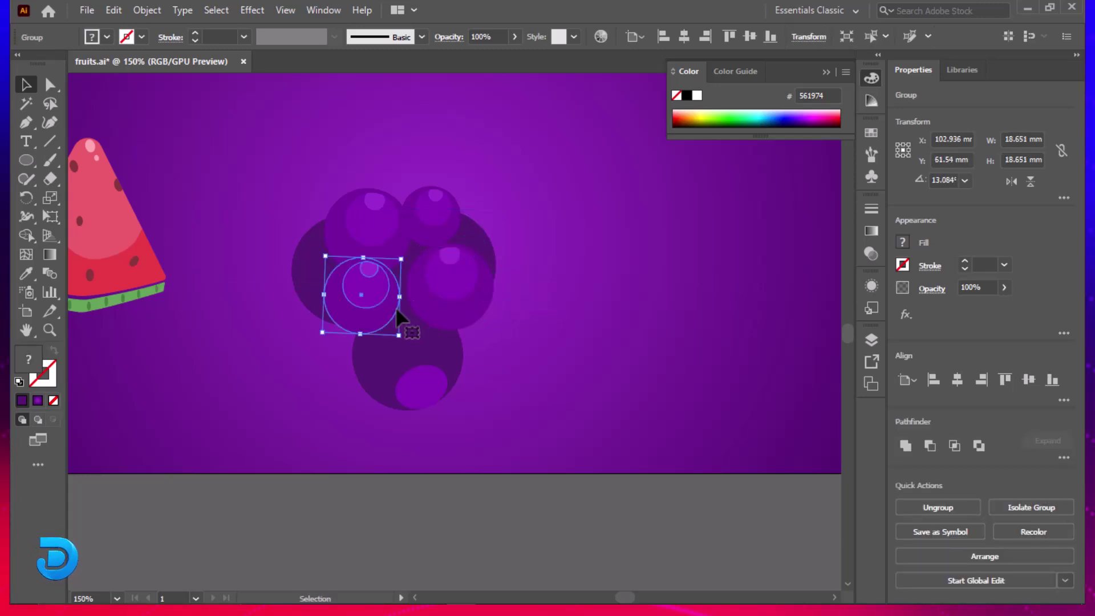
# Enlarge the lower-left grape slightly and nudge the lower-right grape left.
pyautogui.moveTo(401, 335)
pyautogui.mouseDown()
pyautogui.moveTo(395, 328)
pyautogui.moveTo(404, 341)
pyautogui.mouseUp()
pyautogui.click(491, 310)
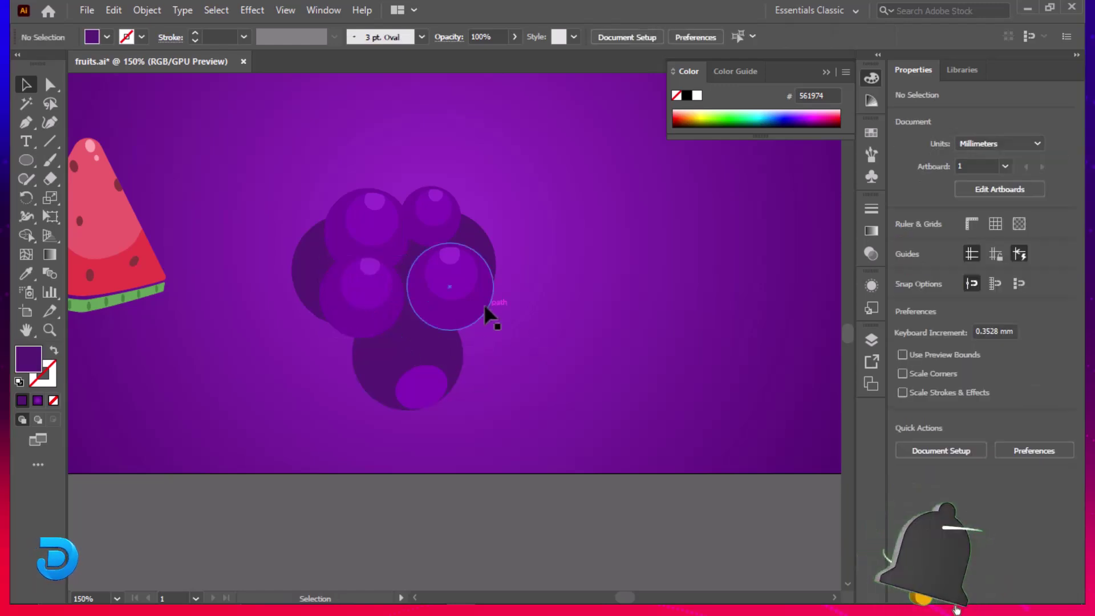
pyautogui.moveTo(478, 304); pyautogui.dragTo(474, 302)
pyautogui.click(529, 324)
# Adjust the dark circle on the cluster's right side and place another dark circle behind the lower-right grape.
pyautogui.moveTo(492, 261); pyautogui.dragTo(485, 258)
pyautogui.moveTo(489, 322); pyautogui.dragTo(476, 306)
pyautogui.moveTo(420, 239); pyautogui.dragTo(463, 298)
pyautogui.click(525, 355)
# Shift the bottom dark circle and its highlight ellipse left under the cluster.
pyautogui.moveTo(451, 361); pyautogui.dragTo(465, 322)
pyautogui.click(505, 371)
pyautogui.moveTo(430, 389); pyautogui.dragTo(420, 384)
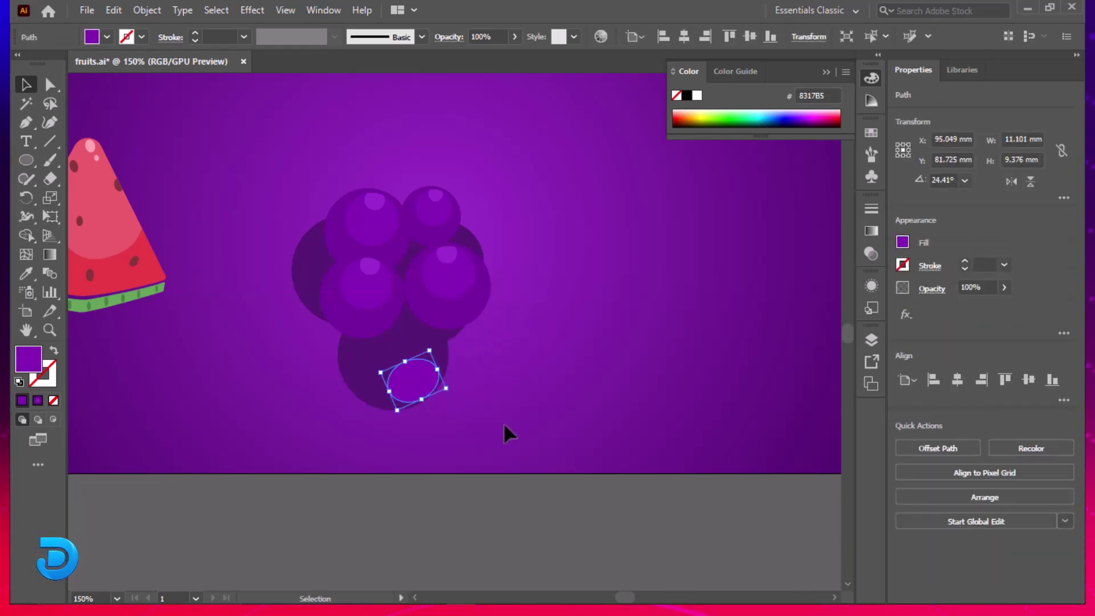
pyautogui.click(506, 435)
# Bring the top-left grape in front of its neighbour and nudge the top-right grape up and right.
pyautogui.click(377, 227)
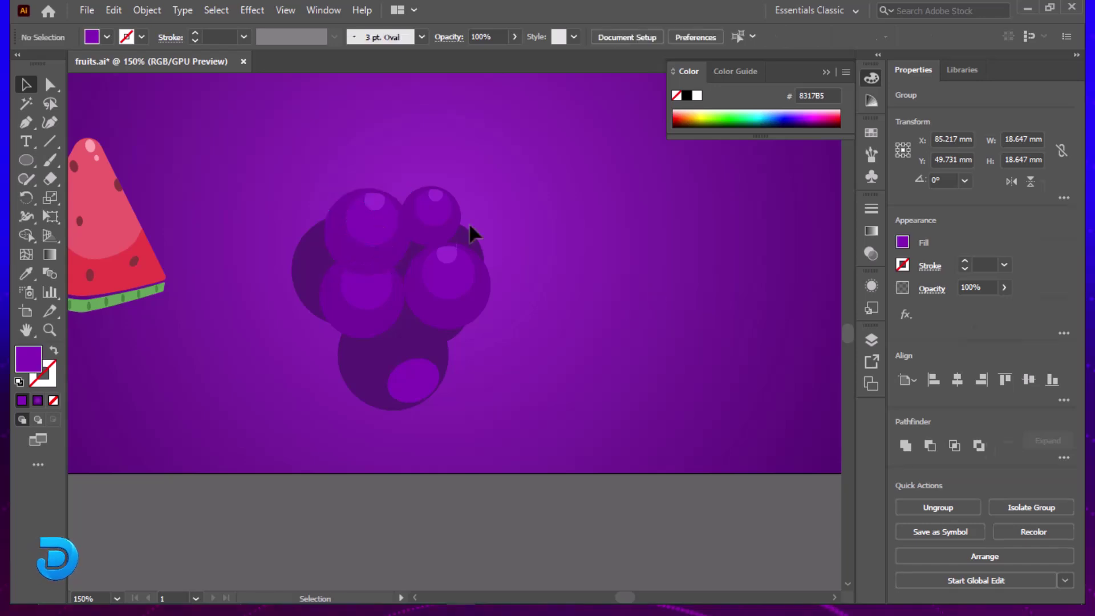
pyautogui.moveTo(427, 226); pyautogui.dragTo(432, 224)
pyautogui.click(505, 245)
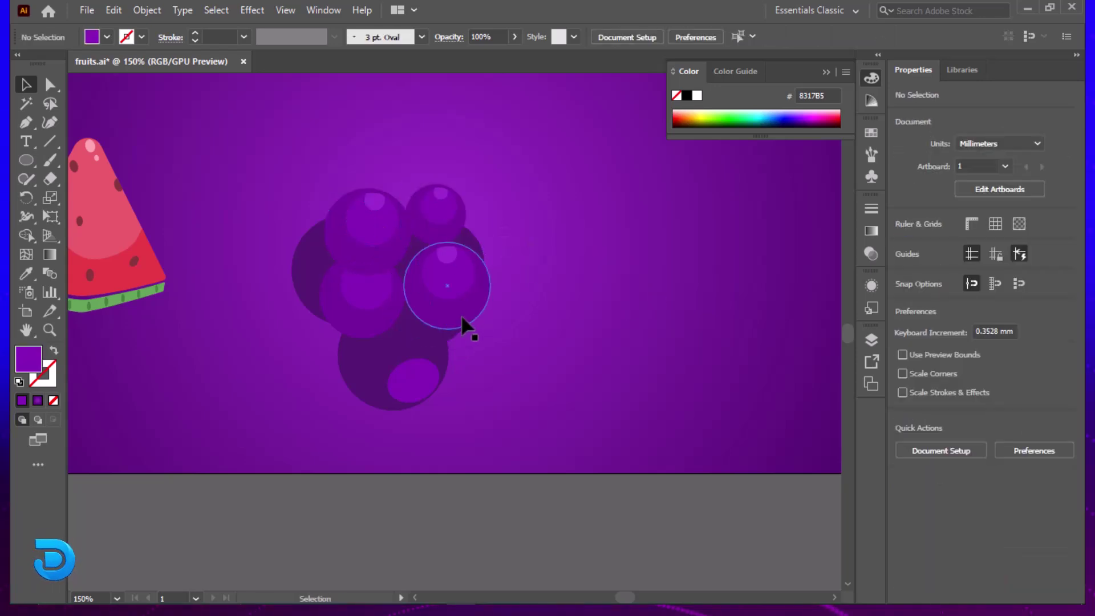
# Recolour the bottom grape's highlight ellipse to a darker purple.
pyautogui.click(443, 351)
pyautogui.click(421, 380)
pyautogui.scroll(-2, 421, 381)
pyautogui.doubleClick(31, 361)
pyautogui.moveTo(538, 264); pyautogui.dragTo(534, 286)
pyautogui.click(713, 210)
pyautogui.click(646, 342)
# Nudge and resize the grapes and dark circles, including one behind the two top grapes, to tighten the cluster.
pyautogui.moveTo(444, 315); pyautogui.dragTo(427, 296)
pyautogui.scroll(3, 488, 309)
pyautogui.moveTo(480, 319); pyautogui.dragTo(700, 315)
pyautogui.moveTo(553, 440); pyautogui.dragTo(556, 450)
pyautogui.moveTo(412, 438); pyautogui.dragTo(398, 436)
pyautogui.moveTo(513, 412); pyautogui.dragTo(505, 414)
pyautogui.click(459, 410)
pyautogui.moveTo(464, 446); pyautogui.dragTo(476, 456)
pyautogui.moveTo(399, 415); pyautogui.dragTo(405, 418)
pyautogui.click(622, 406)
pyautogui.moveTo(576, 402); pyautogui.dragTo(571, 397)
pyautogui.click(632, 348)
# Reposition the dark circle in the lower part of the cluster and delete the surplus circle moved out to the side.
pyautogui.moveTo(516, 426); pyautogui.dragTo(496, 521)
pyautogui.click(534, 312)
pyautogui.moveTo(533, 312); pyautogui.dragTo(676, 387)
pyautogui.click(748, 374)
pyautogui.moveTo(488, 478); pyautogui.dragTo(494, 464)
pyautogui.click(669, 391)
pyautogui.press('Delete')
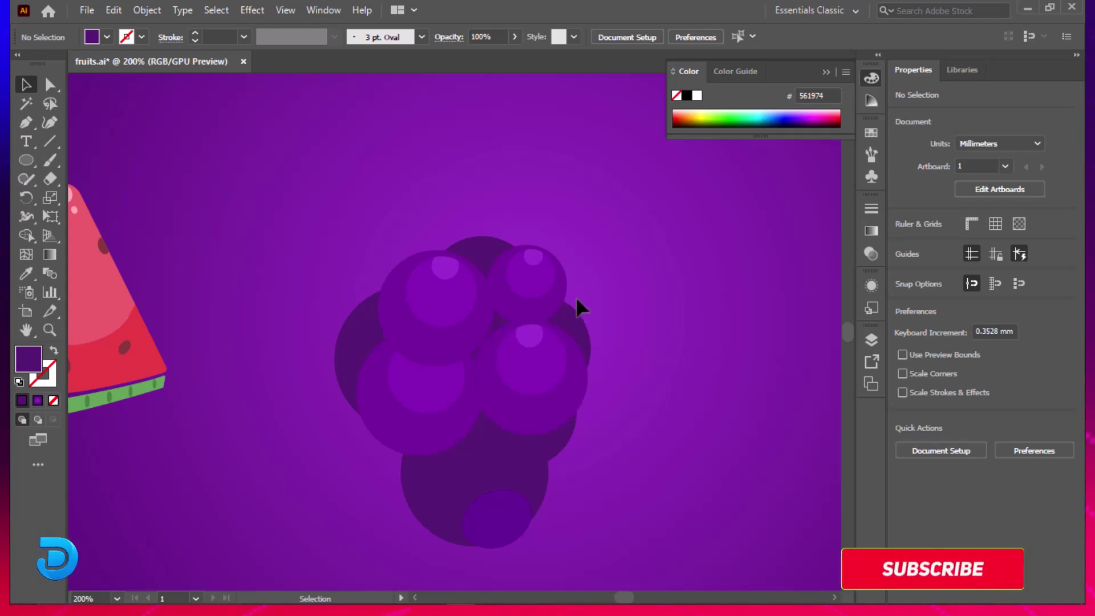
# Move the lower-left grape slightly down and ungroup the lower-right grape.
pyautogui.moveTo(573, 302); pyautogui.dragTo(474, 344)
pyautogui.moveTo(360, 465); pyautogui.dragTo(360, 480)
pyautogui.rightClick(438, 382)
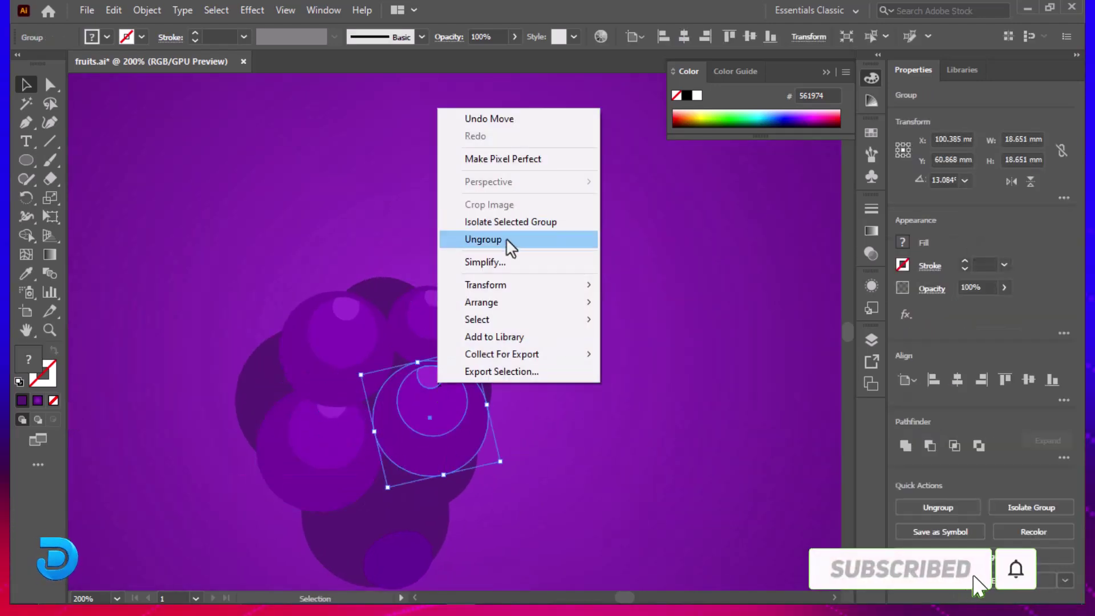
pyautogui.click(502, 239)
# Shift the lower-right grape's inner circle and small highlight to the right within the grape.
pyautogui.click(550, 311)
pyautogui.click(432, 378)
pyautogui.keyDown('shift'); pyautogui.click(455, 412); pyautogui.keyUp('shift')
pyautogui.click(524, 342)
pyautogui.click(431, 378)
pyautogui.keyDown('shift'); pyautogui.click(446, 418); pyautogui.keyUp('shift')
pyautogui.click(435, 378)
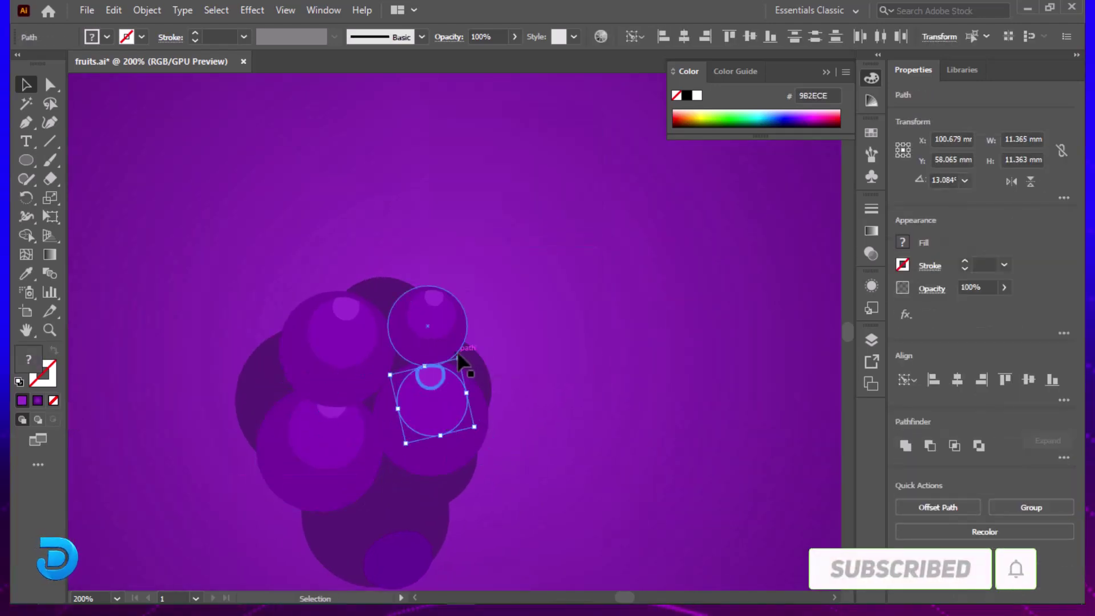
pyautogui.click(561, 373)
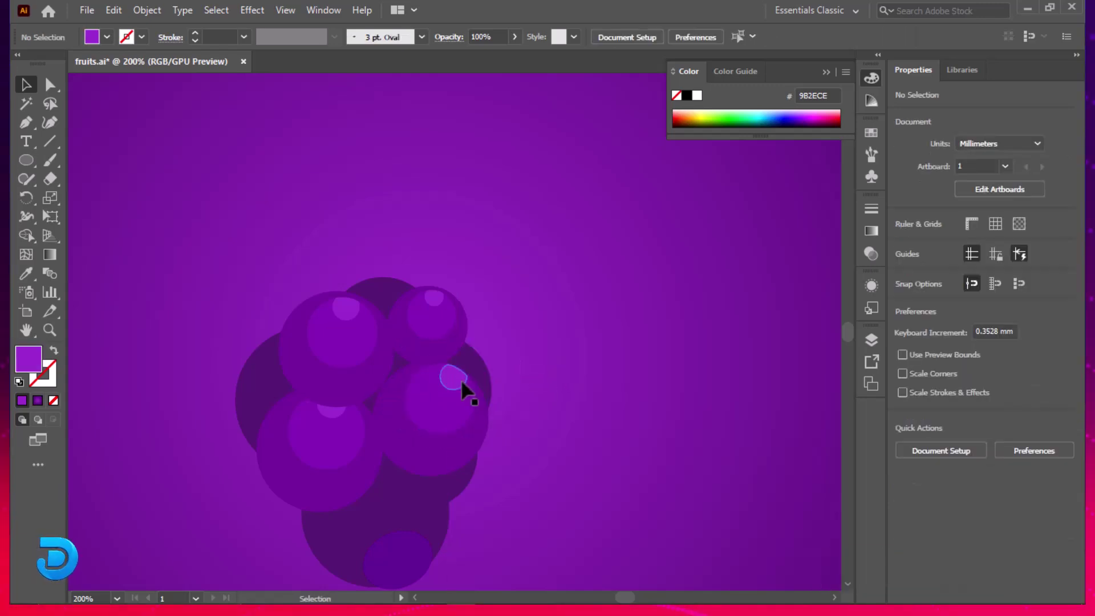
# Nudge the lower-right grape's base circle, and shrink the bottom dark grape together with its highlight.
pyautogui.moveTo(461, 468); pyautogui.dragTo(437, 461)
pyautogui.click(563, 453)
pyautogui.moveTo(358, 526); pyautogui.dragTo(327, 515)
pyautogui.moveTo(398, 556)
pyautogui.mouseDown()
pyautogui.moveTo(391, 533)
pyautogui.moveTo(403, 541)
pyautogui.mouseUp()
pyautogui.click(553, 431)
# Move the top-left grape slightly up and left.
pyautogui.moveTo(438, 463); pyautogui.dragTo(438, 463)
pyautogui.moveTo(329, 355); pyautogui.dragTo(326, 348)
pyautogui.click(607, 412)
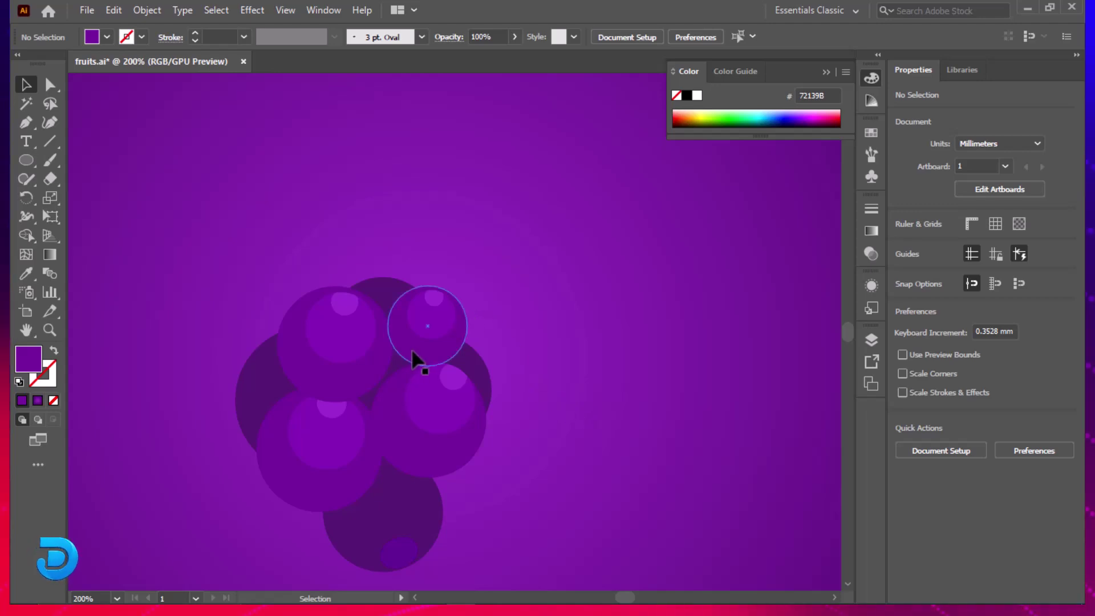
# Draw the first rounded lobe of a leaf above the cluster's upper left with the Pen tool.
pyautogui.click(26, 124)
pyautogui.click(296, 211)
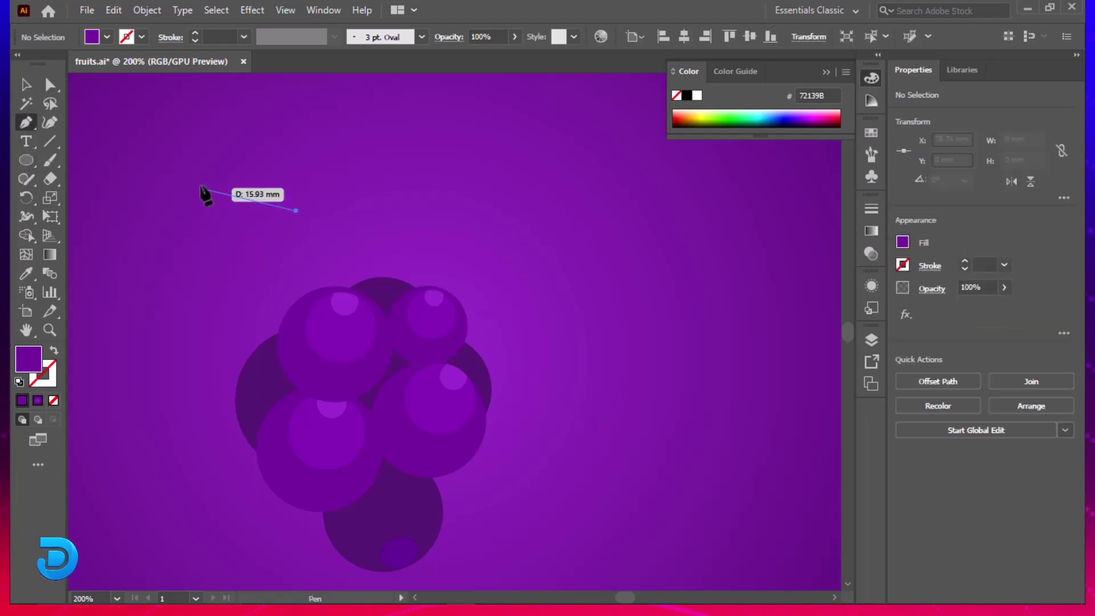
pyautogui.click(203, 184)
pyautogui.moveTo(208, 142); pyautogui.dragTo(248, 166)
pyautogui.hotkey('ctrl', 'z')
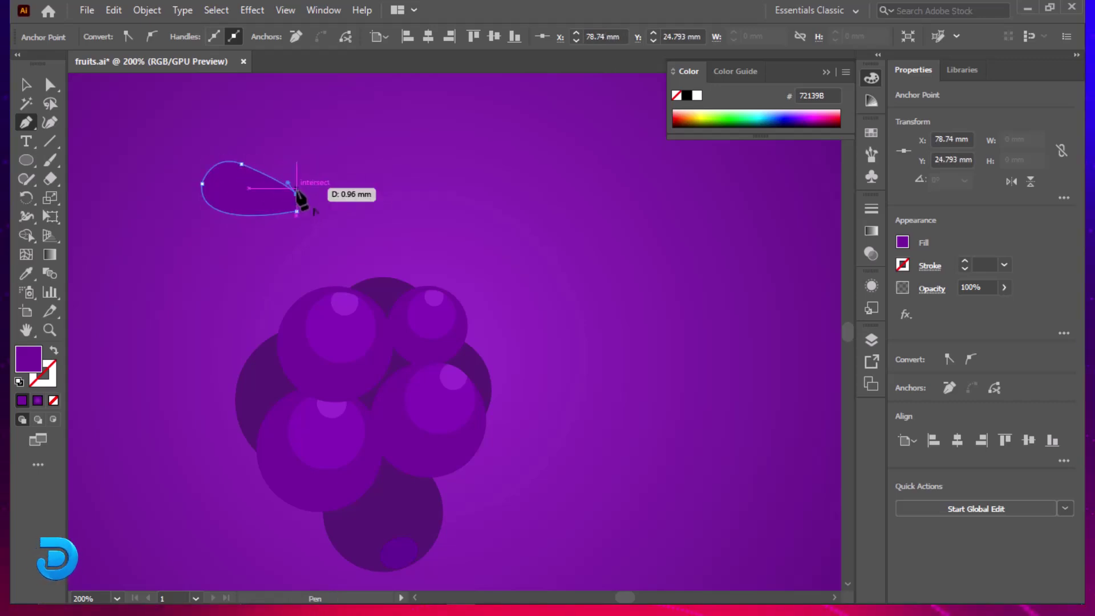
# Draw the leaf's second rounded lobe at its top, undoing the misplaced anchor points.
pyautogui.moveTo(325, 170); pyautogui.dragTo(362, 191)
pyautogui.click(332, 197)
pyautogui.click(341, 164)
pyautogui.hotkey('ctrl', 'z')
pyautogui.hotkey('ctrl', 'z')
pyautogui.hotkey('ctrl', 'z')
pyautogui.hotkey('ctrl', 'z')
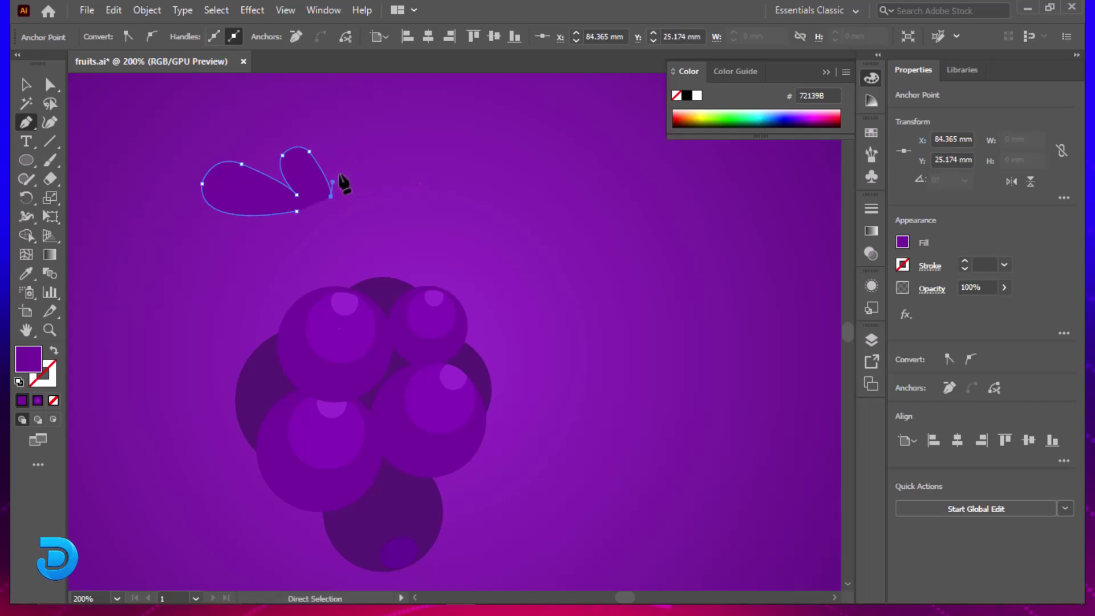
# Draw the leaf's third lobe and its straight right edge down to the top of the grape cluster.
pyautogui.click(340, 166)
pyautogui.click(323, 181)
pyautogui.moveTo(323, 181); pyautogui.dragTo(356, 206)
pyautogui.click(354, 181)
pyautogui.click(365, 237)
pyautogui.click(371, 272)
# Close the leaf outline with a flat bottom edge and two lower-left lobes using the Pen tool.
pyautogui.click(309, 282)
pyautogui.click(245, 282)
pyautogui.moveTo(256, 242); pyautogui.dragTo(286, 227)
pyautogui.click(257, 237)
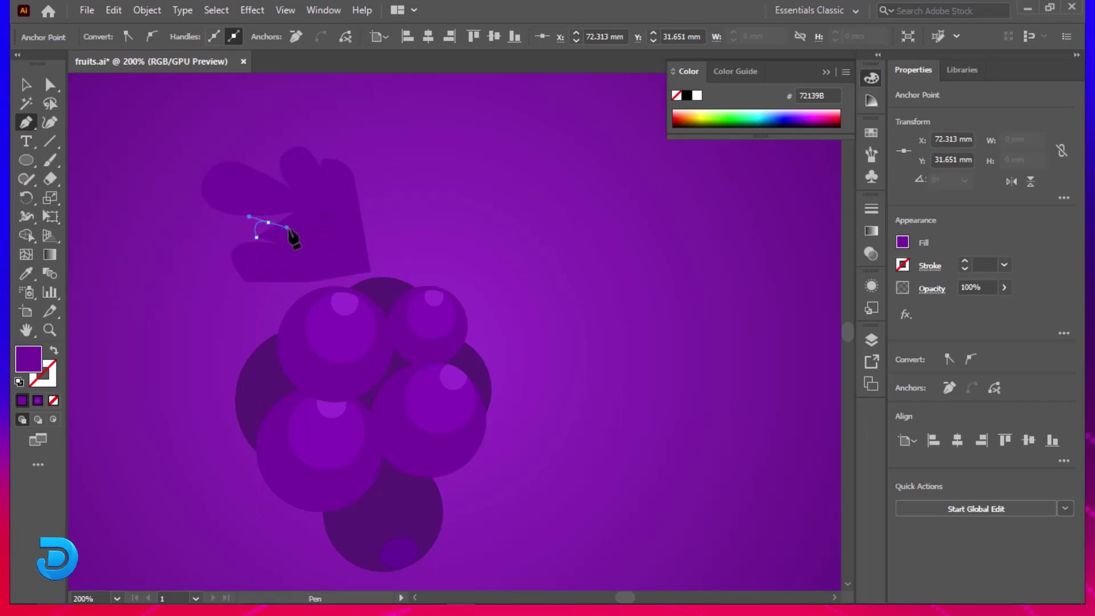
pyautogui.click(269, 222)
pyautogui.click(296, 211)
# Smooth the leaf's large upper-left lobe by adjusting its anchor points and direction handles.
pyautogui.press('a')
pyautogui.scroll(3, 285, 243)
pyautogui.moveTo(234, 177); pyautogui.dragTo(233, 167)
pyautogui.moveTo(154, 172); pyautogui.dragTo(156, 188)
pyautogui.moveTo(209, 224); pyautogui.dragTo(260, 212)
pyautogui.moveTo(221, 276); pyautogui.dragTo(440, 309)
pyautogui.moveTo(275, 272); pyautogui.dragTo(269, 296)
pyautogui.click(422, 271)
pyautogui.moveTo(423, 286); pyautogui.dragTo(433, 306)
# Refine the curves of the leaf's top lobe and the rounded lobe to its right by repositioning their anchors and handles.
pyautogui.moveTo(502, 148); pyautogui.dragTo(421, 316)
pyautogui.click(460, 296)
pyautogui.moveTo(391, 227)
pyautogui.mouseDown()
pyautogui.moveTo(374, 223)
pyautogui.moveTo(389, 232)
pyautogui.mouseUp()
pyautogui.click(498, 166)
pyautogui.moveTo(488, 178); pyautogui.dragTo(437, 196)
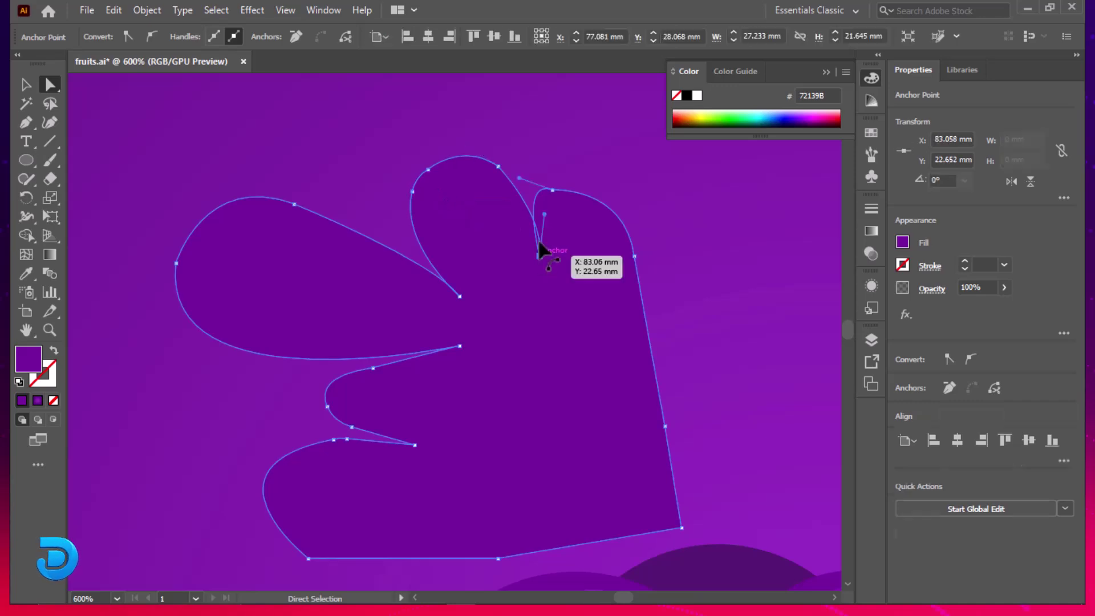
pyautogui.moveTo(520, 179); pyautogui.dragTo(571, 235)
pyautogui.moveTo(429, 170); pyautogui.dragTo(424, 162)
# Fine-tune the curvature of the leaf's large left lobe and the small middle lobe below it.
pyautogui.click(176, 263)
pyautogui.moveTo(159, 410); pyautogui.dragTo(165, 416)
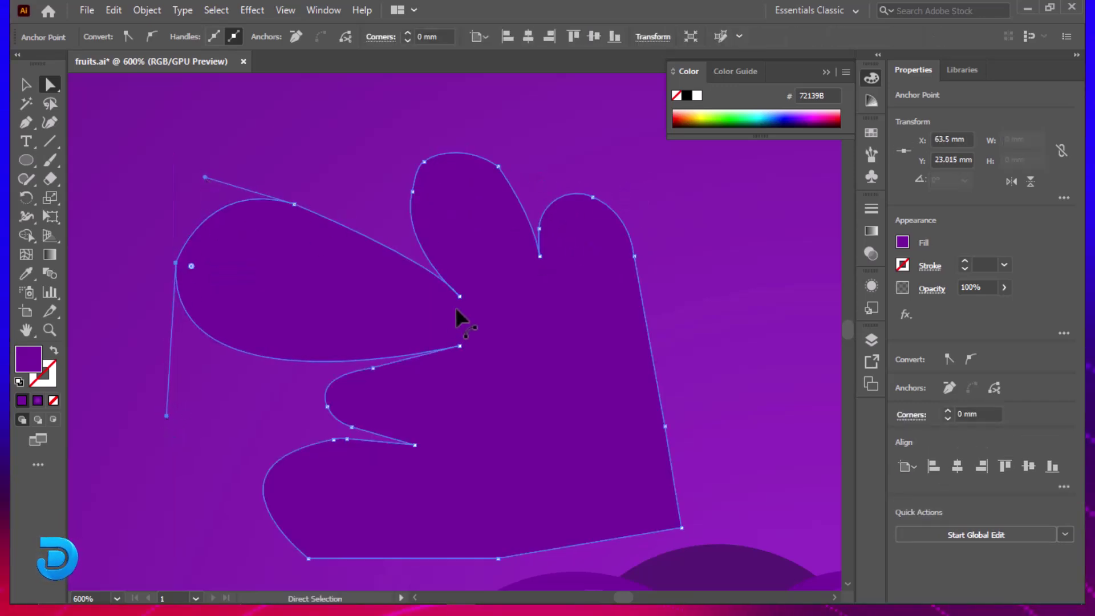
pyautogui.scroll(-2, 455, 307)
pyautogui.click(373, 292)
pyautogui.moveTo(327, 297); pyautogui.dragTo(326, 307)
# Fill the leaf with bright green 009B0F and move it to the left, above the watermelon slice.
pyautogui.click(27, 84)
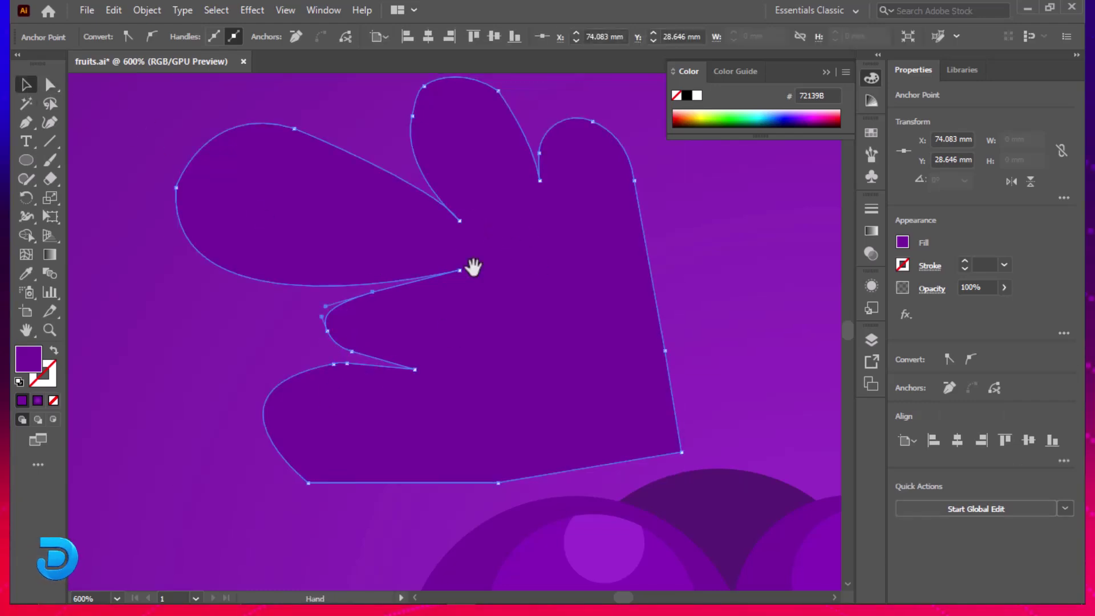
pyautogui.scroll(-5, 475, 248)
pyautogui.click(27, 273)
pyautogui.click(299, 122)
pyautogui.doubleClick(28, 359)
pyautogui.write('0FA31D')
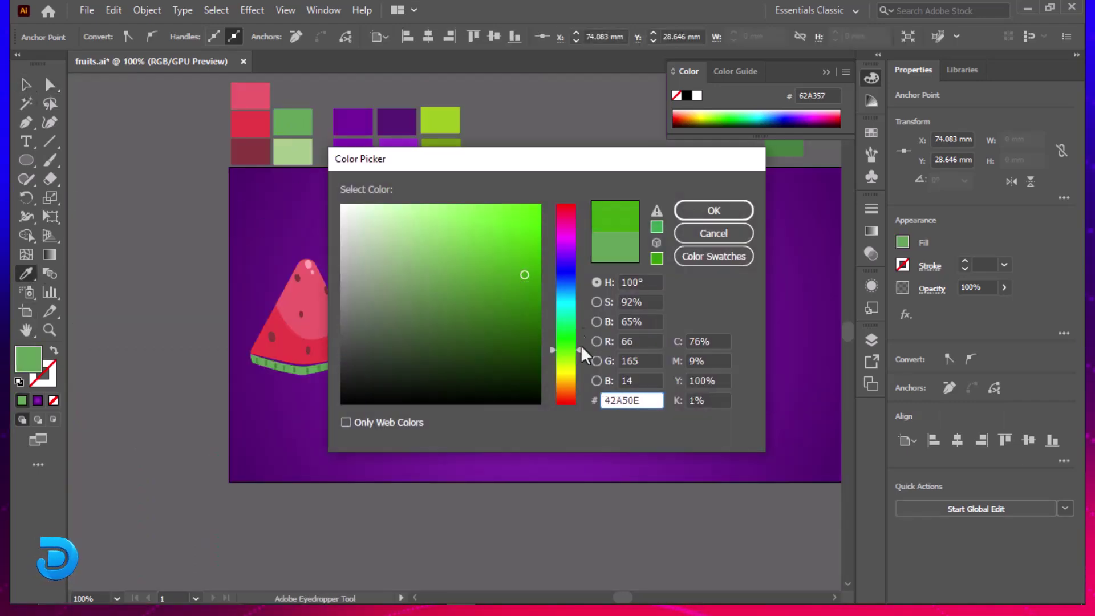
pyautogui.press('Return')
pyautogui.click(26, 87)
pyautogui.moveTo(469, 263); pyautogui.dragTo(399, 247)
# Draw an ellipse about 31.5 by 25 mm over the leaf and rotate it to about 337°.
pyautogui.click(26, 160)
pyautogui.click(97, 198)
pyautogui.moveTo(351, 226); pyautogui.dragTo(451, 302)
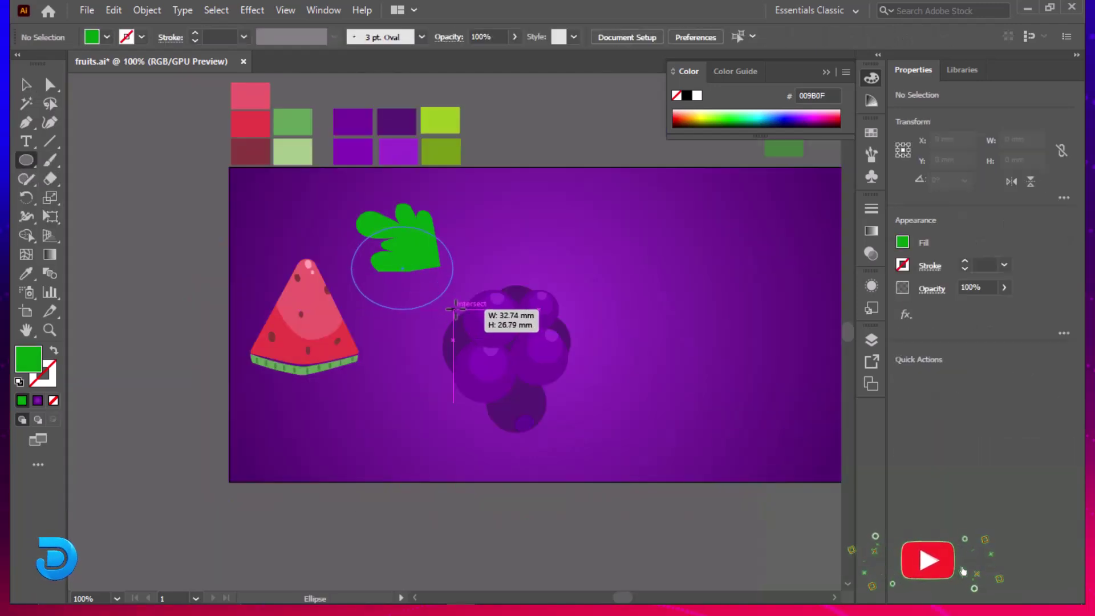
pyautogui.click(26, 85)
pyautogui.moveTo(454, 221); pyautogui.dragTo(467, 245)
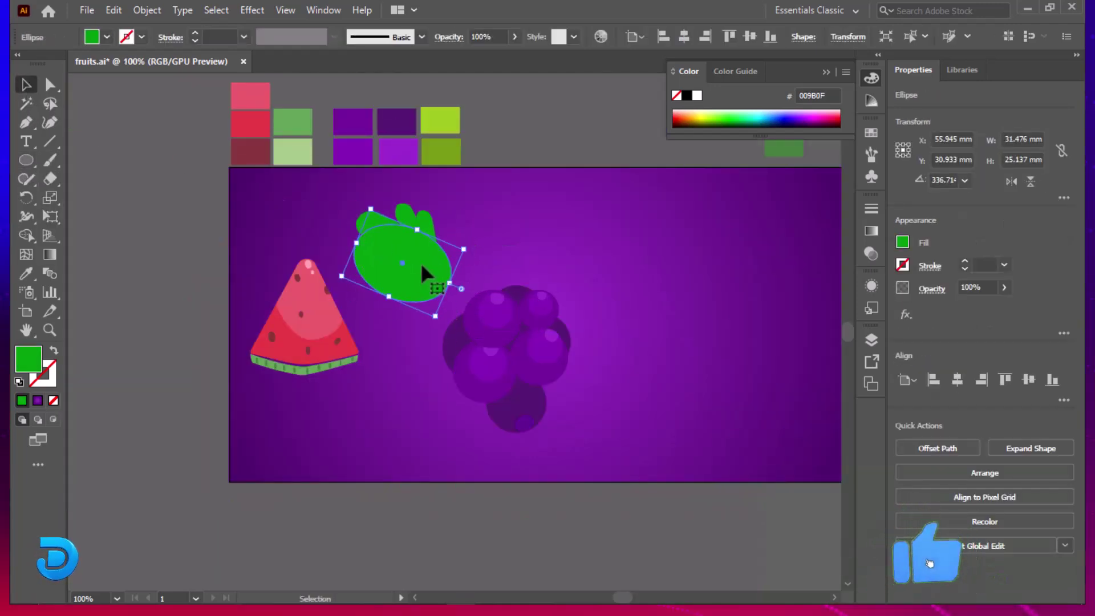
# Turn the ellipse into a green outline and stretch it to about 34.9 by 24.9 mm, its upper curve crossing the leaf to its tip.
pyautogui.hotkey('shift', 'x')
pyautogui.hotkey('ctrl', '+')
pyautogui.hotkey('ctrl', '+')
pyautogui.hotkey('ctrl', '+')
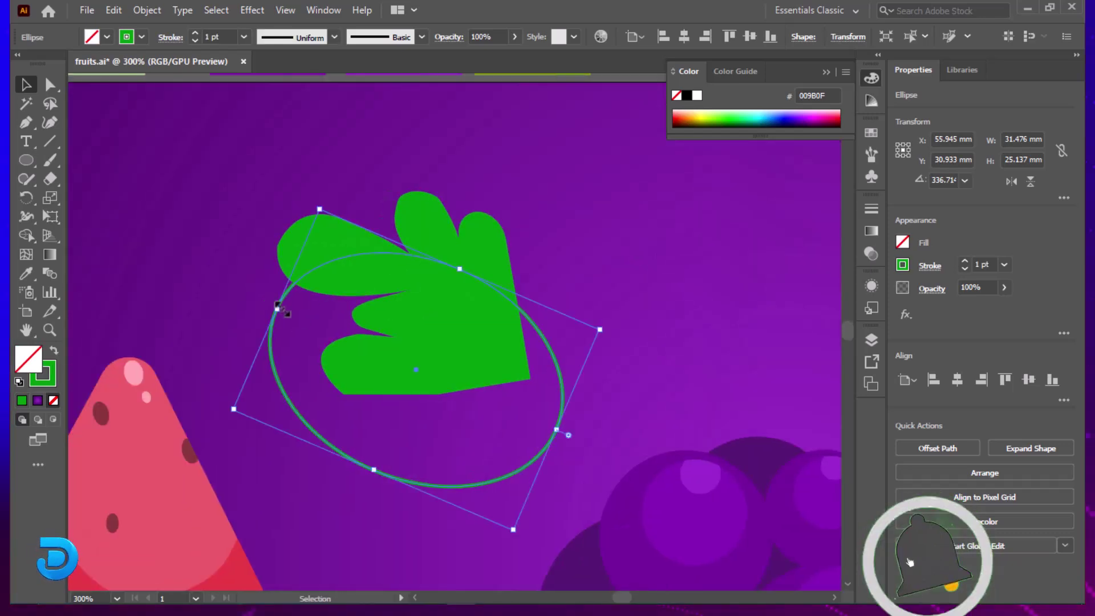
pyautogui.moveTo(416, 369); pyautogui.dragTo(383, 365)
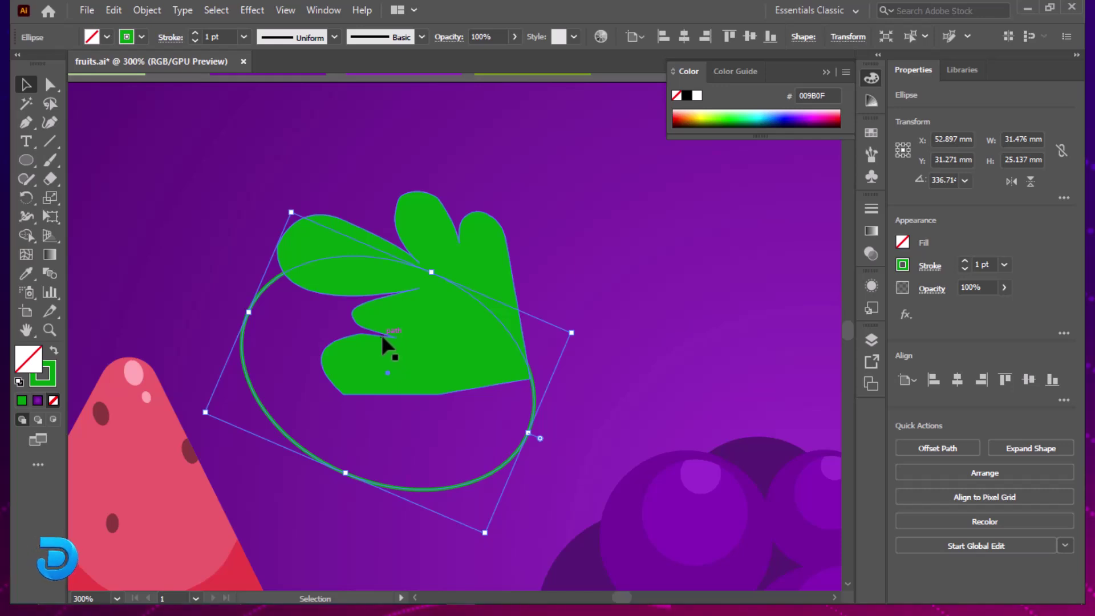
pyautogui.moveTo(249, 312); pyautogui.dragTo(212, 298)
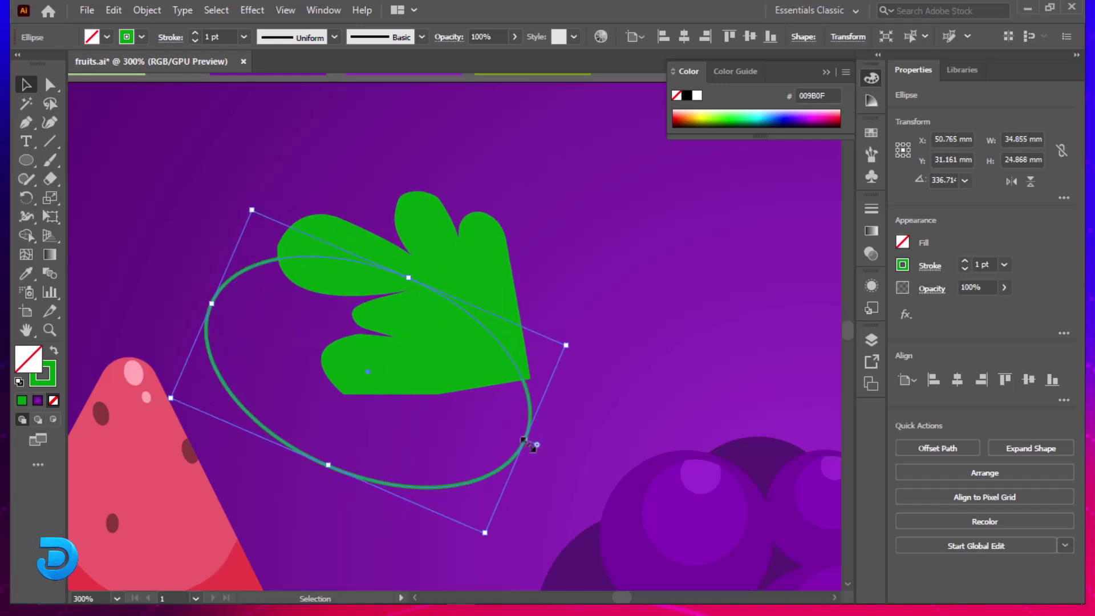
# Split the leaf along the ellipse's upper curve with the Shape Builder tool and remove the ellipse parts outside the leaf.
pyautogui.keyDown('shift'); pyautogui.click(471, 336); pyautogui.keyUp('shift')
pyautogui.click(26, 235)
pyautogui.keyDown('alt'); pyautogui.click(281, 303); pyautogui.keyUp('alt')
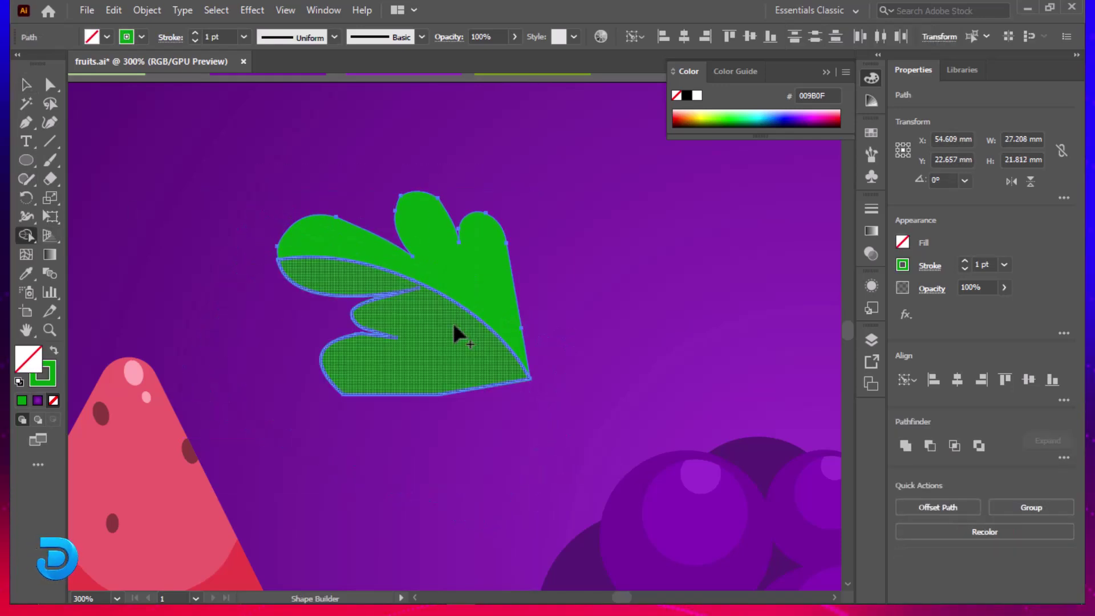
pyautogui.click(454, 325)
# Give the leaf's lower half a solid dark green fill, 164C0B, without a stroke.
pyautogui.click(27, 85)
pyautogui.click(220, 337)
pyautogui.click(331, 295)
pyautogui.click(53, 351)
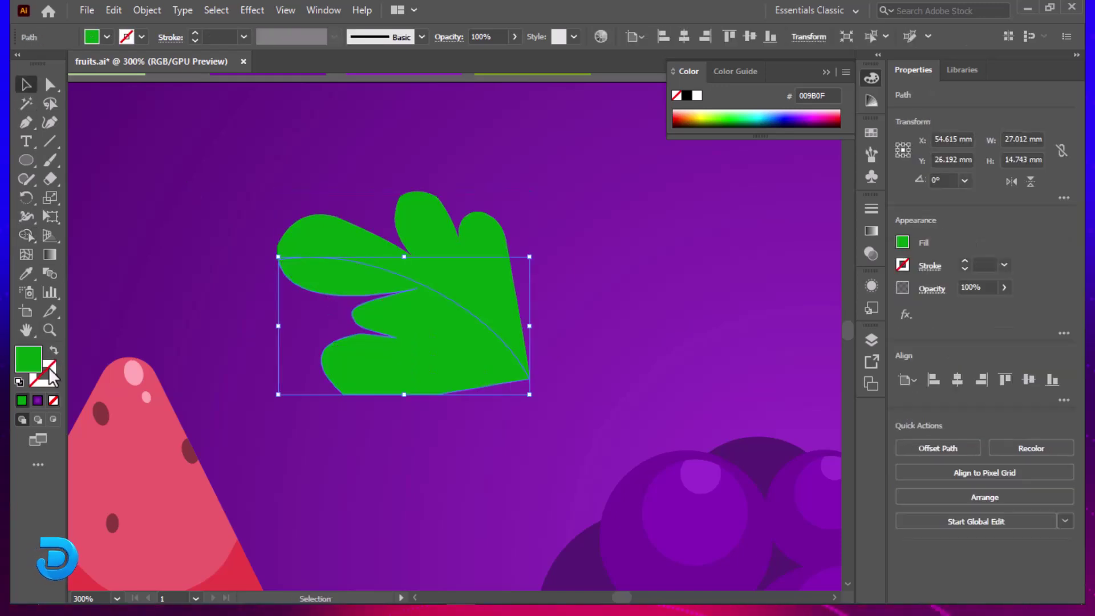
pyautogui.click(27, 274)
pyautogui.scroll(-2, 264, 341)
pyautogui.click(176, 144)
pyautogui.doubleClick(29, 360)
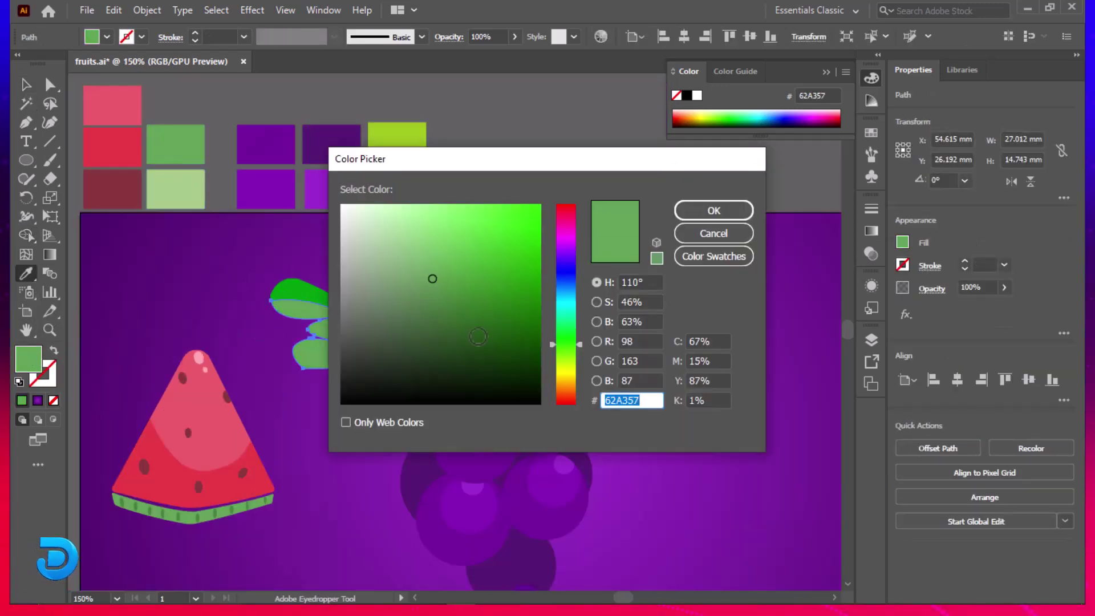
pyautogui.click(512, 343)
pyautogui.click(714, 211)
# Try a slightly darker green fill on the leaf's upper half.
pyautogui.click(27, 85)
pyautogui.click(430, 317)
pyautogui.doubleClick(29, 359)
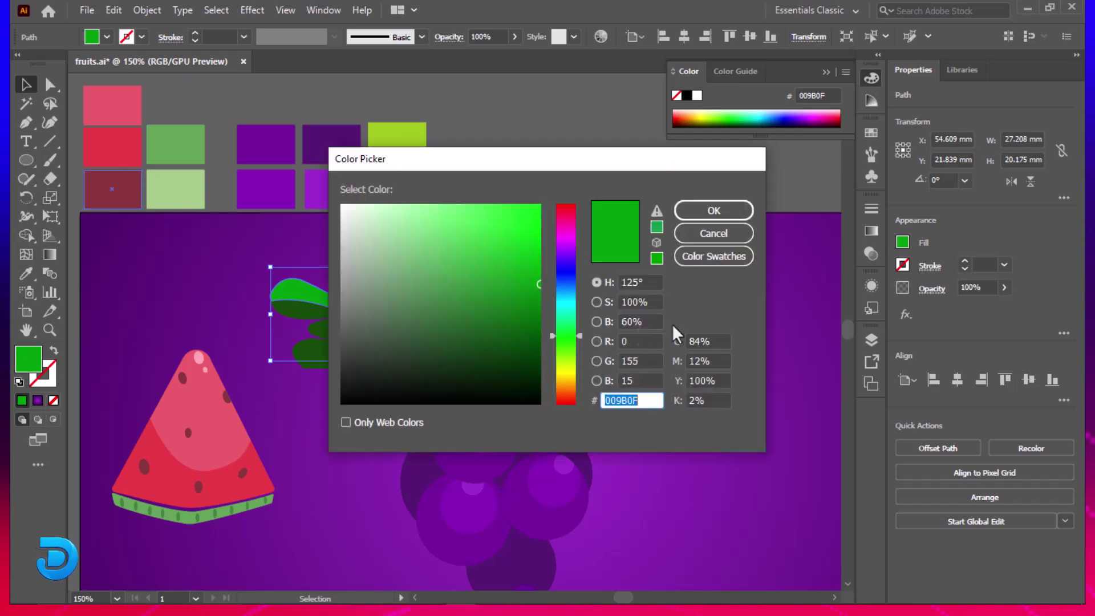
pyautogui.click(694, 214)
pyautogui.click(522, 146)
pyautogui.click(365, 337)
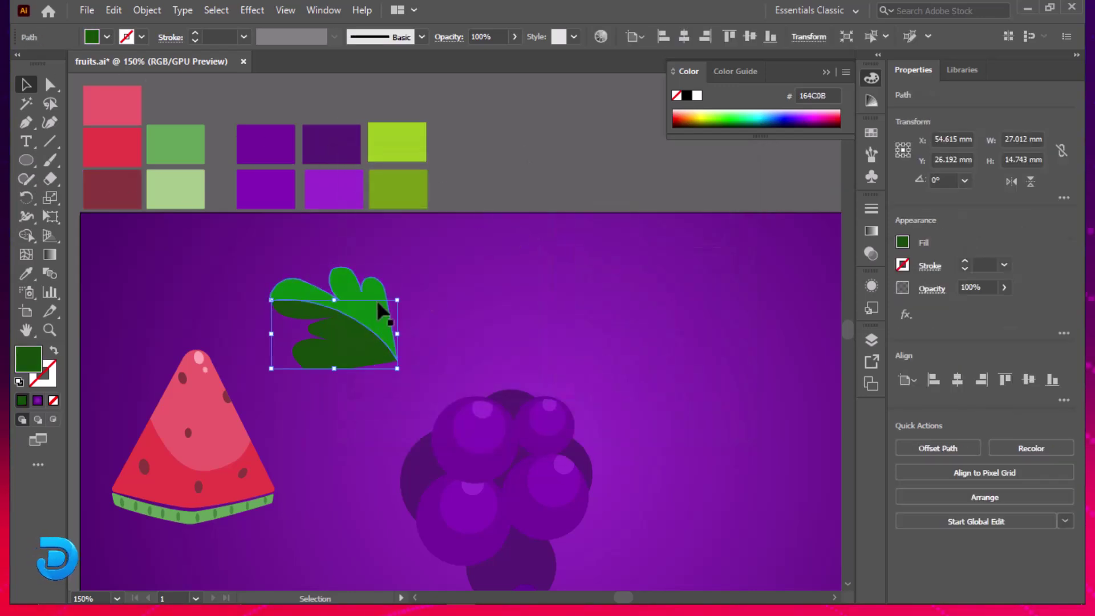
pyautogui.click(376, 300)
pyautogui.doubleClick(27, 362)
pyautogui.click(737, 214)
pyautogui.click(565, 185)
# Set the fill of the leaf's upper half to a deep green slightly lighter than the lower half.
pyautogui.click(368, 314)
pyautogui.doubleClick(28, 359)
pyautogui.moveTo(526, 315); pyautogui.dragTo(520, 333)
pyautogui.click(713, 212)
pyautogui.doubleClick(29, 359)
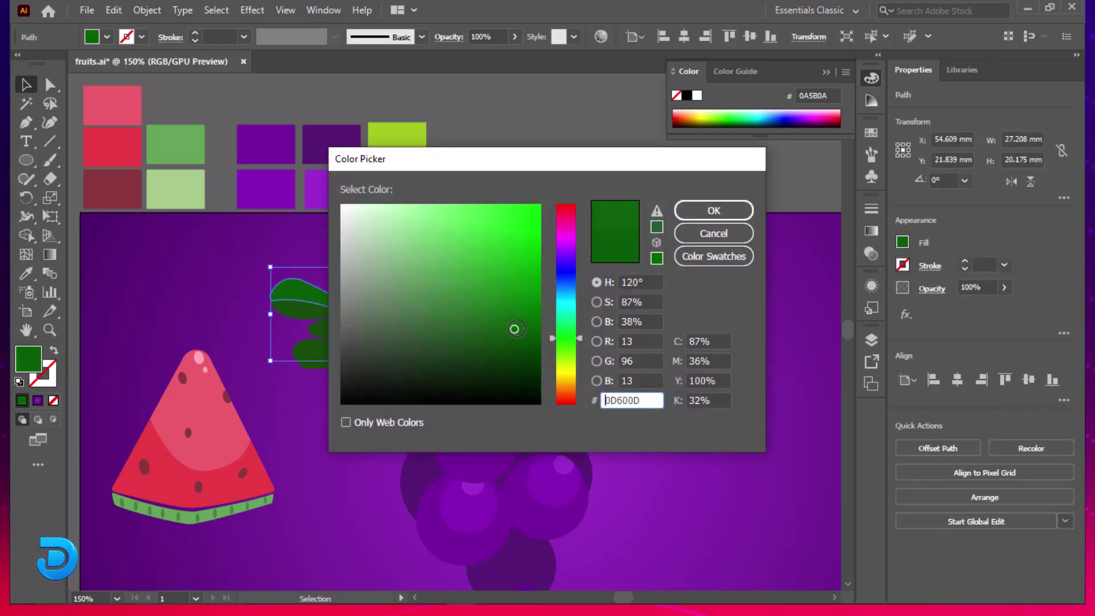
pyautogui.click(713, 211)
pyautogui.click(475, 200)
# Draw a small ellipse about 6.3 by 9.8 mm to the right of the leaf and fill it with bright green 149914.
pyautogui.moveTo(474, 241)
pyautogui.mouseDown()
pyautogui.moveTo(494, 285)
pyautogui.moveTo(514, 297)
pyautogui.moveTo(515, 285)
pyautogui.mouseUp()
pyautogui.click(26, 85)
pyautogui.doubleClick(32, 360)
pyautogui.click(514, 337)
pyautogui.click(713, 211)
pyautogui.doubleClick(26, 360)
pyautogui.click(713, 212)
pyautogui.doubleClick(28, 359)
pyautogui.click(713, 211)
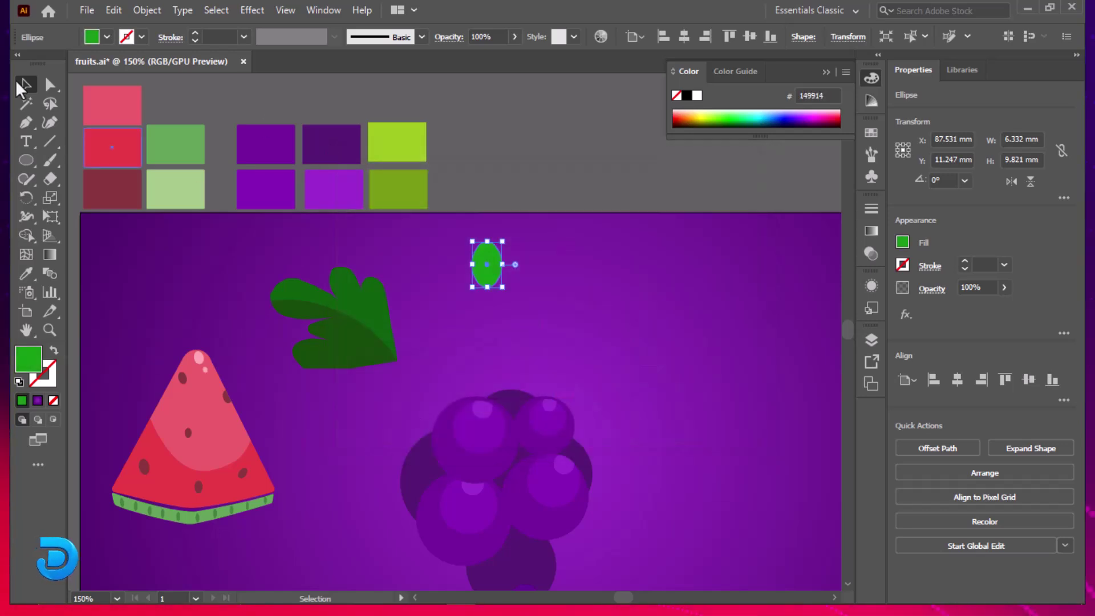
# Scale and rotate the bright green ellipse and place copies as highlights on the tips of the leaf's two upper lobes.
pyautogui.moveTo(377, 302); pyautogui.dragTo(376, 302)
pyautogui.scroll(4, 377, 302)
pyautogui.moveTo(367, 231); pyautogui.dragTo(692, 386)
pyautogui.moveTo(493, 340); pyautogui.dragTo(492, 340)
pyautogui.moveTo(489, 358); pyautogui.dragTo(353, 284)
pyautogui.moveTo(421, 296); pyautogui.dragTo(411, 261)
pyautogui.click(398, 266)
pyautogui.moveTo(337, 261); pyautogui.dragTo(500, 346)
pyautogui.click(599, 279)
# Group the leaf with its highlights, then shrink it to about 22 mm wide on the grape cluster's upper left.
pyautogui.scroll(-5, 598, 279)
pyautogui.moveTo(586, 288); pyautogui.dragTo(535, 336)
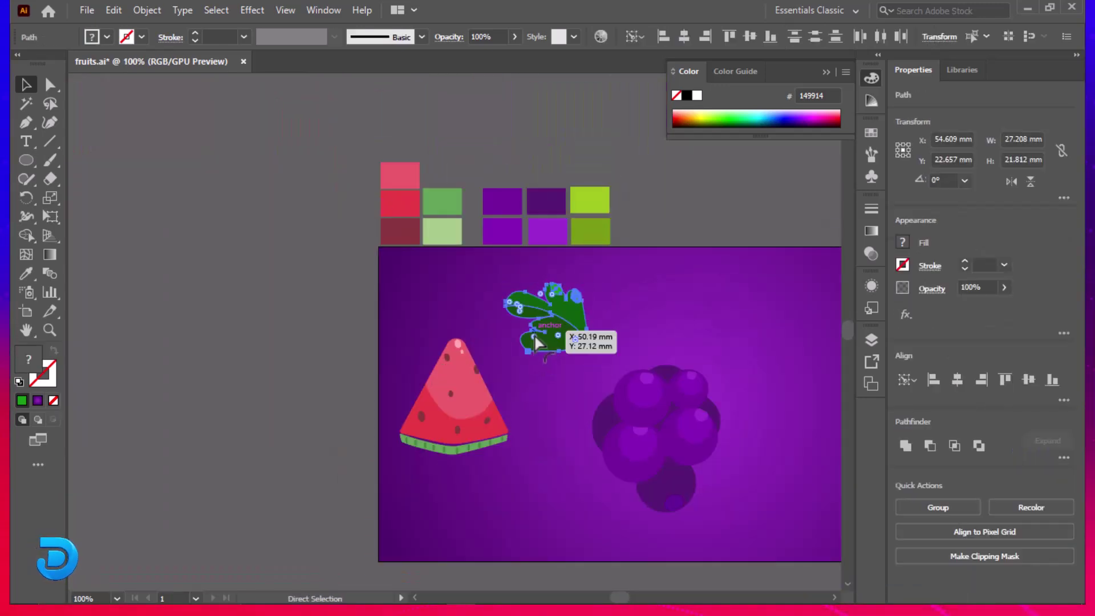
pyautogui.hotkey('ctrl', 'g')
pyautogui.moveTo(649, 338); pyautogui.dragTo(440, 264)
pyautogui.moveTo(343, 246); pyautogui.dragTo(451, 302)
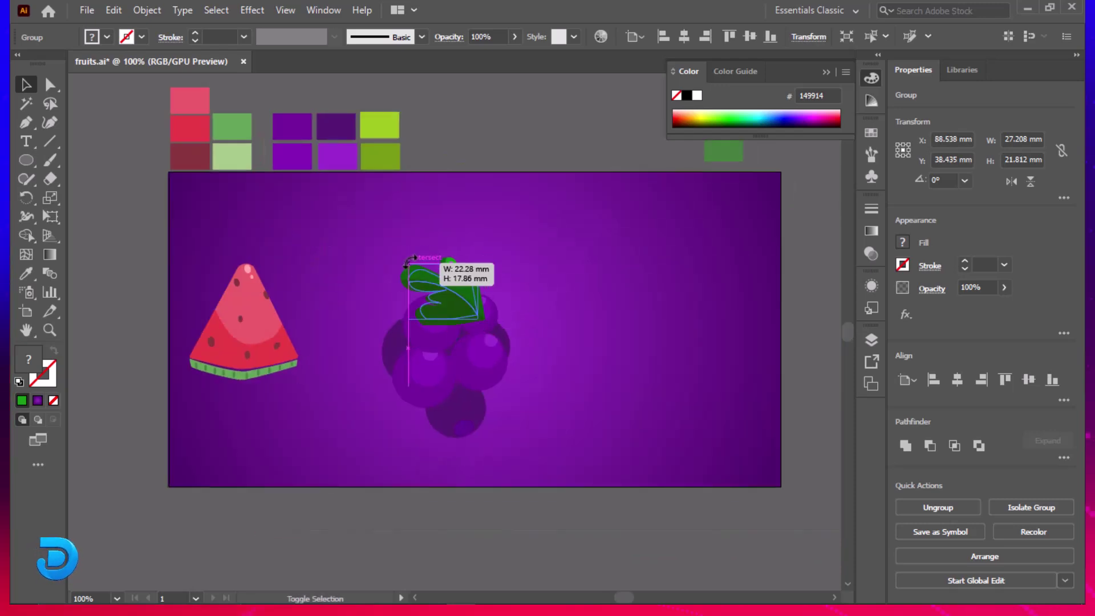
pyautogui.moveTo(409, 263); pyautogui.dragTo(409, 263)
pyautogui.scroll(3, 517, 290)
pyautogui.moveTo(361, 313); pyautogui.dragTo(333, 296)
# Bring the two upper grapes to the front of the leaf and shift the leaf slightly left.
pyautogui.click(473, 279)
pyautogui.click(300, 408)
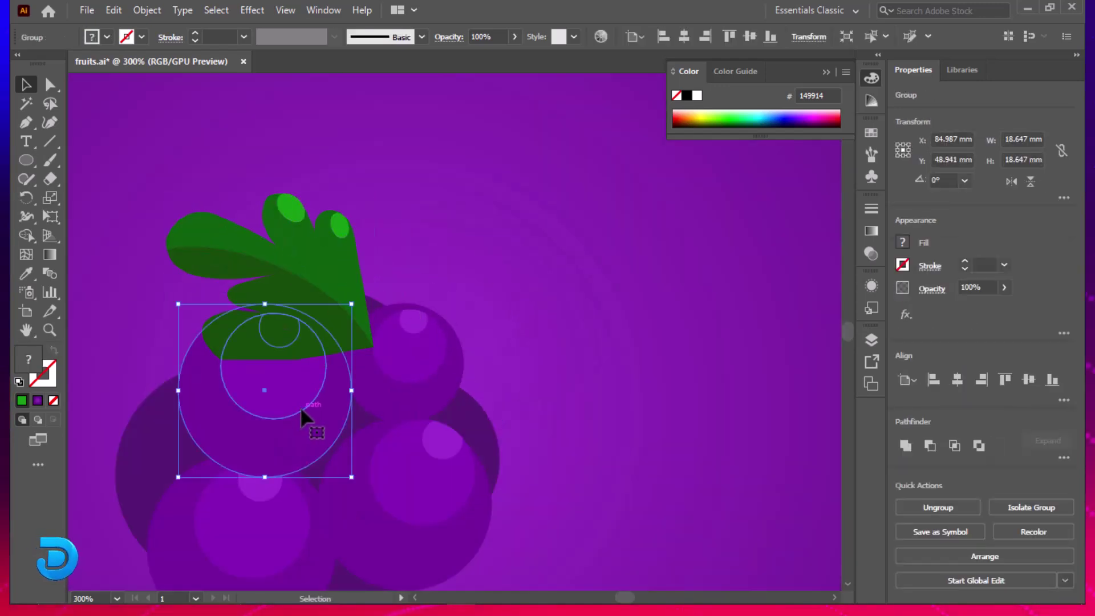
pyautogui.keyDown('shift'); pyautogui.click(426, 393); pyautogui.keyUp('shift')
pyautogui.hotkey('ctrl', 'shift', ']')
pyautogui.click(477, 224)
pyautogui.moveTo(336, 263); pyautogui.dragTo(323, 268)
pyautogui.click(481, 248)
pyautogui.scroll(-3, 481, 248)
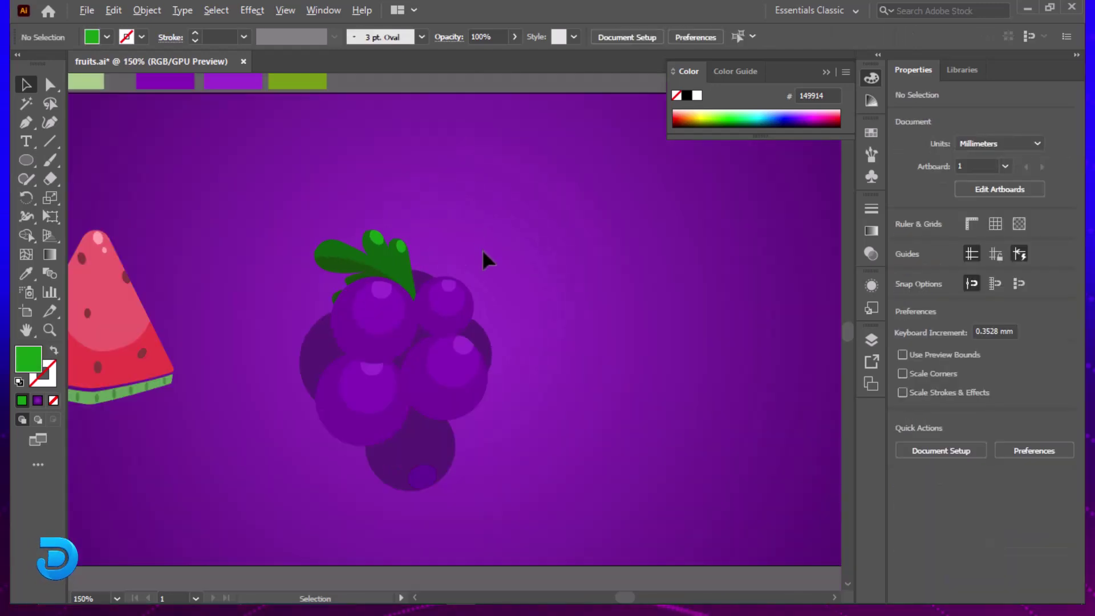
# Draw a looping tendril about 24 by 16 mm with the Curvature tool, using no fill and a black 3 pt. Oval brush stroke.
pyautogui.click(49, 123)
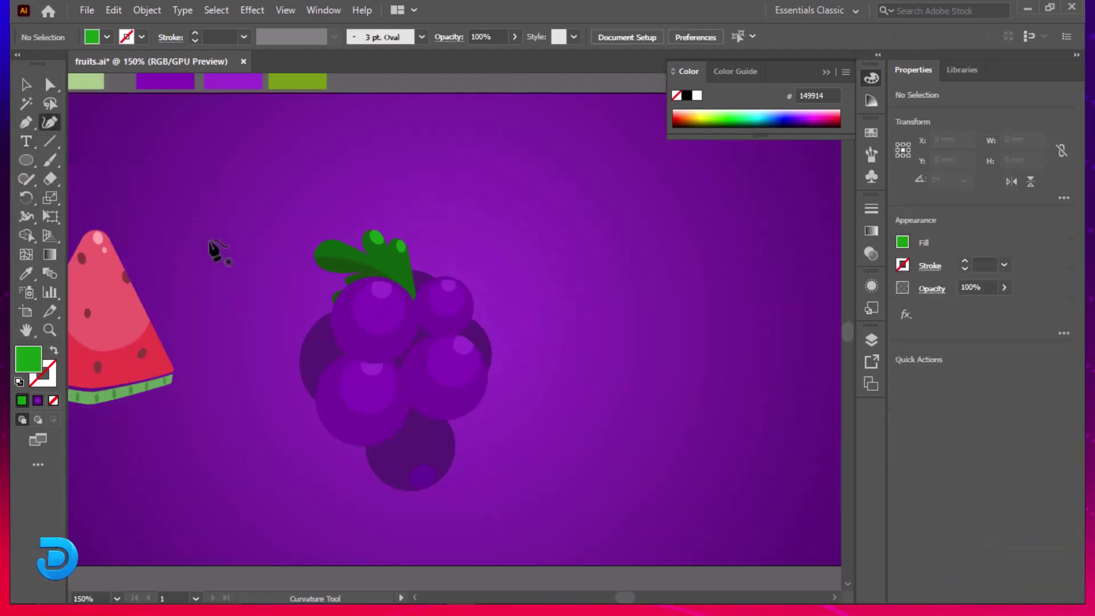
pyautogui.click(209, 241)
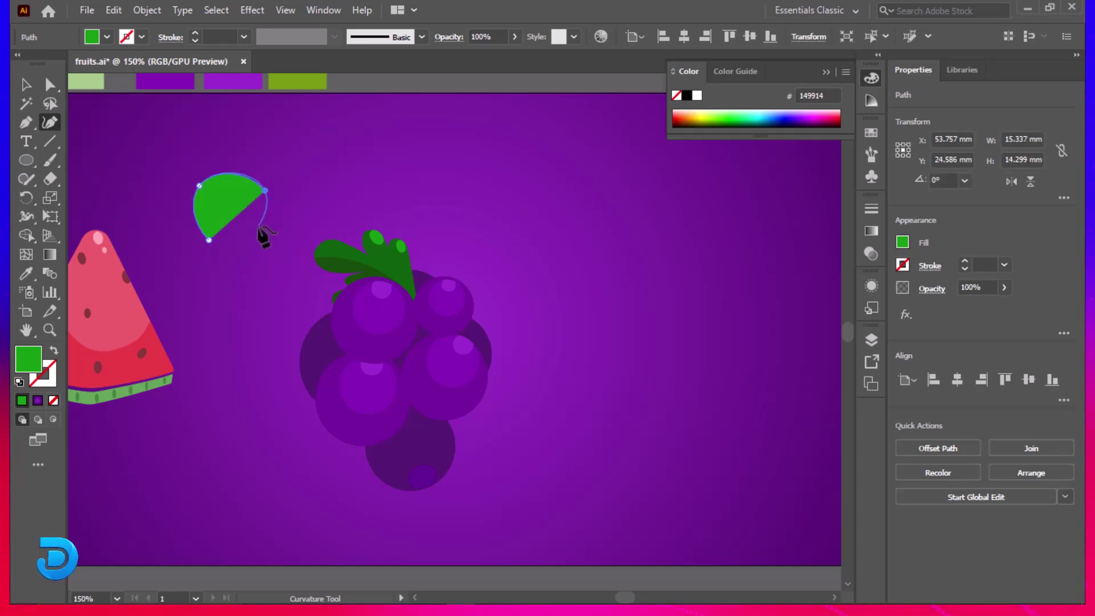
pyautogui.click(53, 400)
pyautogui.doubleClick(43, 374)
pyautogui.click(712, 207)
pyautogui.click(421, 37)
pyautogui.click(332, 72)
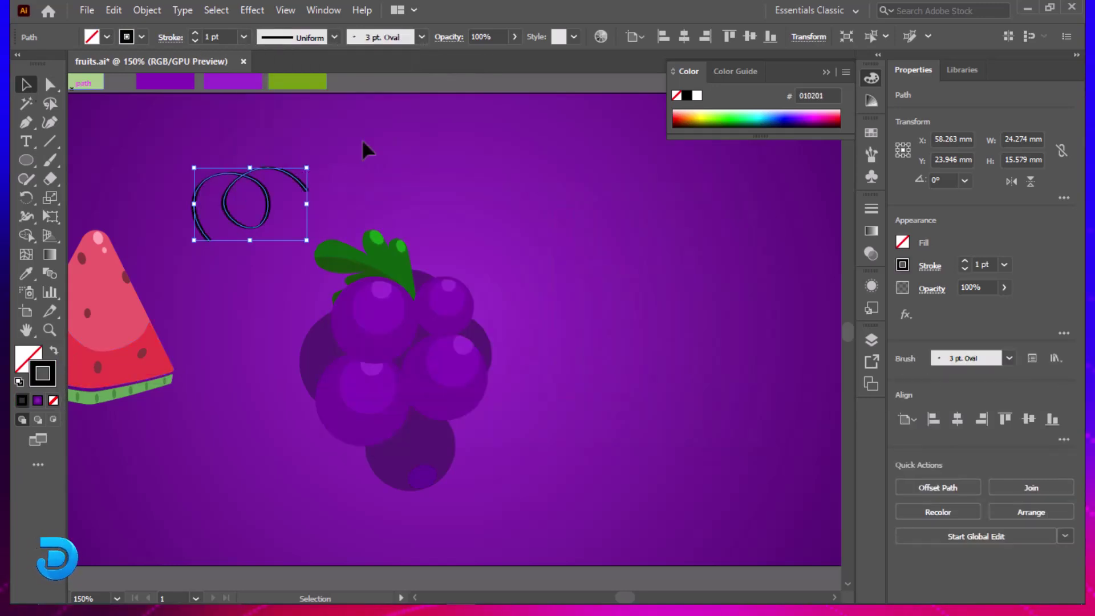
# Move the tendril above the upper-right grape and even out the underside and left side of its loop.
pyautogui.moveTo(269, 194); pyautogui.dragTo(441, 242)
pyautogui.moveTo(463, 289); pyautogui.dragTo(463, 278)
pyautogui.scroll(5, 483, 279)
pyautogui.moveTo(396, 137); pyautogui.dragTo(396, 125)
pyautogui.moveTo(453, 172); pyautogui.dragTo(567, 290)
pyautogui.moveTo(498, 389); pyautogui.dragTo(491, 384)
pyautogui.moveTo(370, 324); pyautogui.dragTo(381, 300)
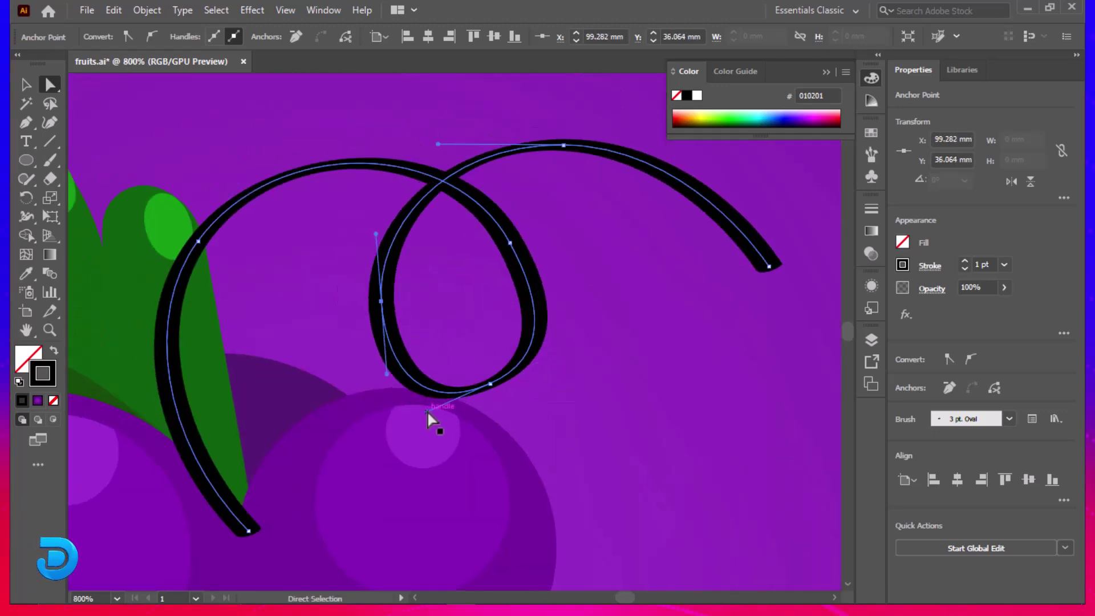
# Smooth the tendril's loop and left arc and adjust the anchor at its lower end.
pyautogui.moveTo(429, 409); pyautogui.dragTo(425, 402)
pyautogui.moveTo(277, 133); pyautogui.dragTo(288, 132)
pyautogui.moveTo(199, 241); pyautogui.dragTo(211, 277)
pyautogui.moveTo(154, 345); pyautogui.dragTo(166, 361)
pyautogui.moveTo(248, 531); pyautogui.dragTo(243, 537)
# Change the tendril's brush to the thick Touch Calligraphic Brush.
pyautogui.moveTo(581, 276); pyautogui.dragTo(461, 336)
pyautogui.click(649, 326)
pyautogui.click(462, 206)
pyautogui.click(421, 38)
pyautogui.click(362, 71)
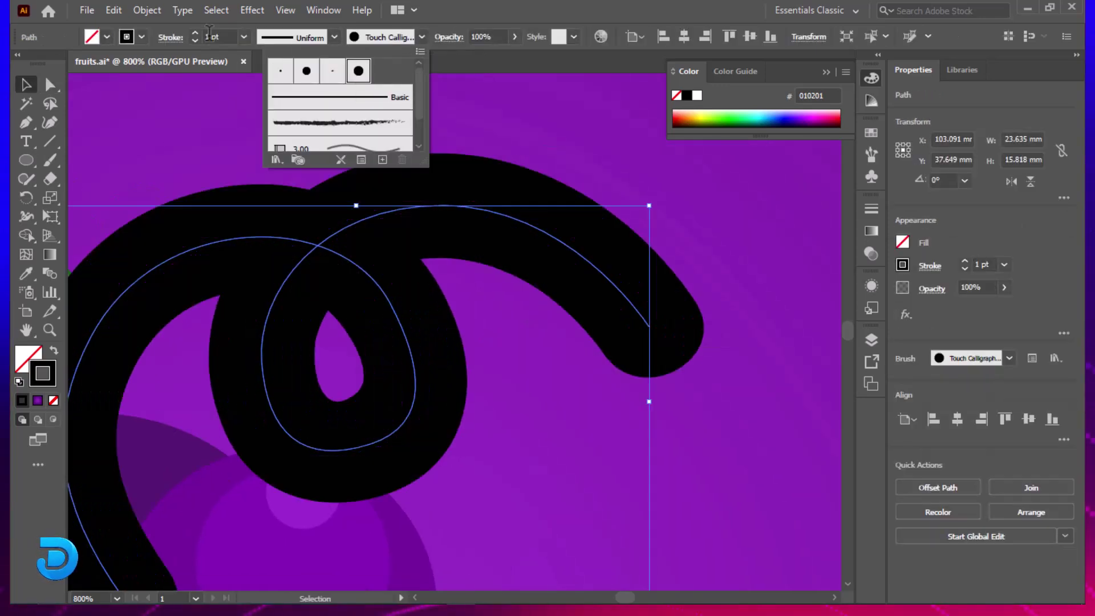
# Thin the tendril's calligraphic brush stroke to 0.25 pt.
pyautogui.click(195, 40)
pyautogui.click(195, 40)
pyautogui.click(195, 33)
pyautogui.click(320, 149)
# Scale the tendril down slightly and place it over the upper-right grape beside the leaf.
pyautogui.moveTo(345, 223); pyautogui.dragTo(359, 217)
pyautogui.hotkey('ctrl', '-')
pyautogui.hotkey('ctrl', '-')
pyautogui.hotkey('ctrl', '-')
pyautogui.press('Down')
pyautogui.press('Down')
pyautogui.press('Down')
pyautogui.press('Down')
pyautogui.press('Down')
pyautogui.press('Down')
pyautogui.press('Down')
pyautogui.press('Down')
pyautogui.moveTo(564, 312); pyautogui.dragTo(530, 313)
pyautogui.moveTo(454, 358); pyautogui.dragTo(443, 373)
pyautogui.click(528, 425)
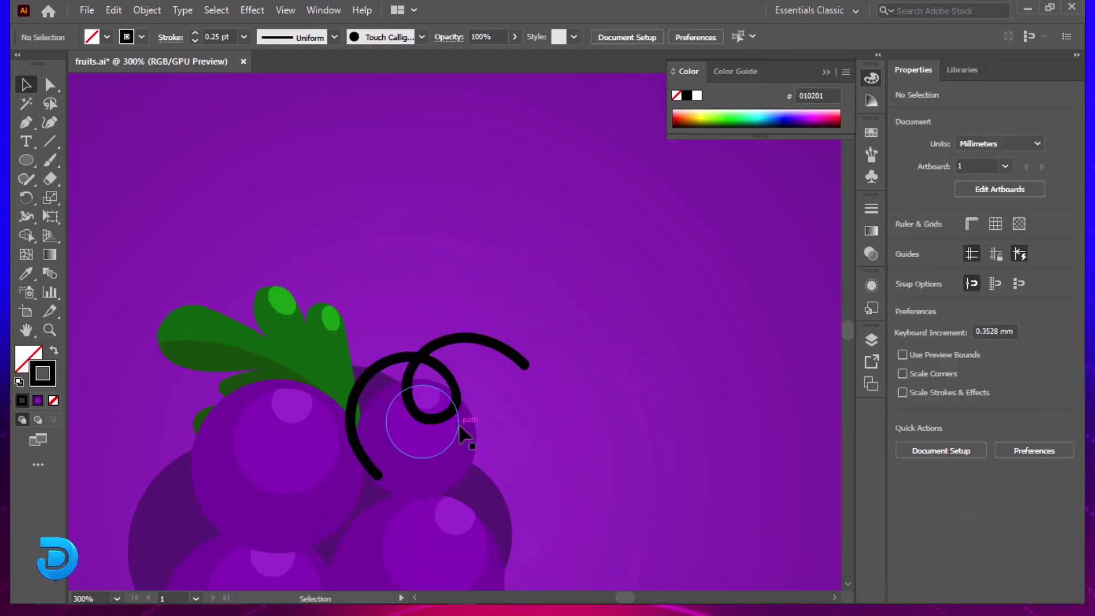
# Bring the two upper grapes in front of the tendril so they overlap its lower part.
pyautogui.click(461, 435)
pyautogui.keyDown('shift'); pyautogui.click(325, 504); pyautogui.keyUp('shift')
pyautogui.hotkey('ctrl', 'shift', ']')
pyautogui.click(701, 349)
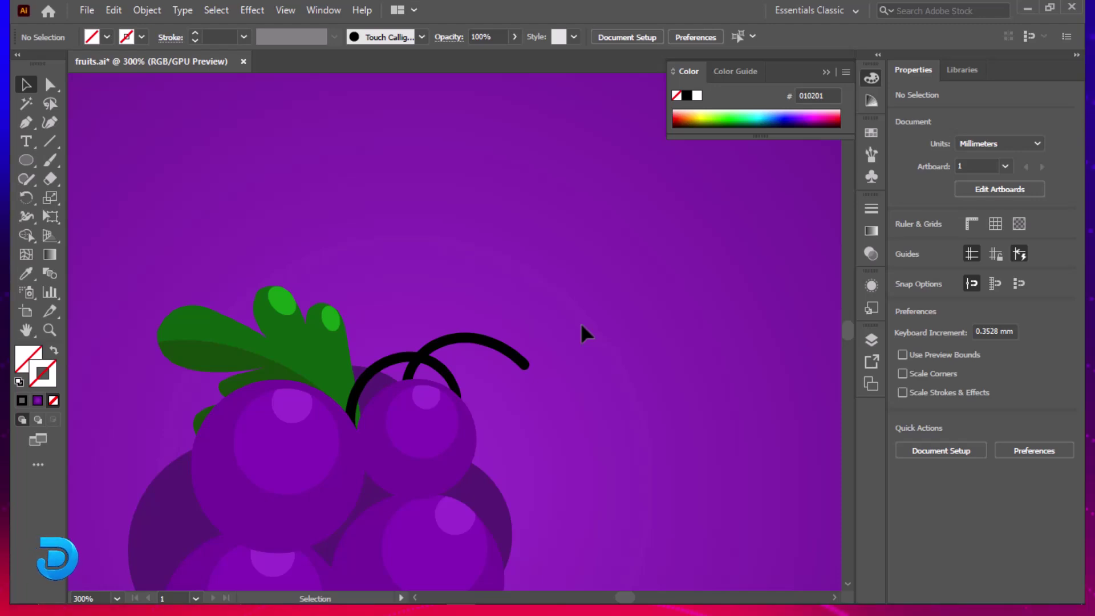
# Enlarge and slightly rotate the tendril, and raise it so its loop sits just above the upper-right grape.
pyautogui.click(524, 361)
pyautogui.moveTo(498, 296); pyautogui.dragTo(522, 271)
pyautogui.moveTo(477, 379); pyautogui.dragTo(484, 367)
pyautogui.moveTo(608, 374); pyautogui.dragTo(604, 406)
pyautogui.moveTo(485, 366); pyautogui.dragTo(482, 375)
pyautogui.click(597, 261)
# Select the complete grape bunch with its leaf and tendril, and move the watermelon slice down and closer to it.
pyautogui.hotkey('ctrl', '1')
pyautogui.click(502, 450)
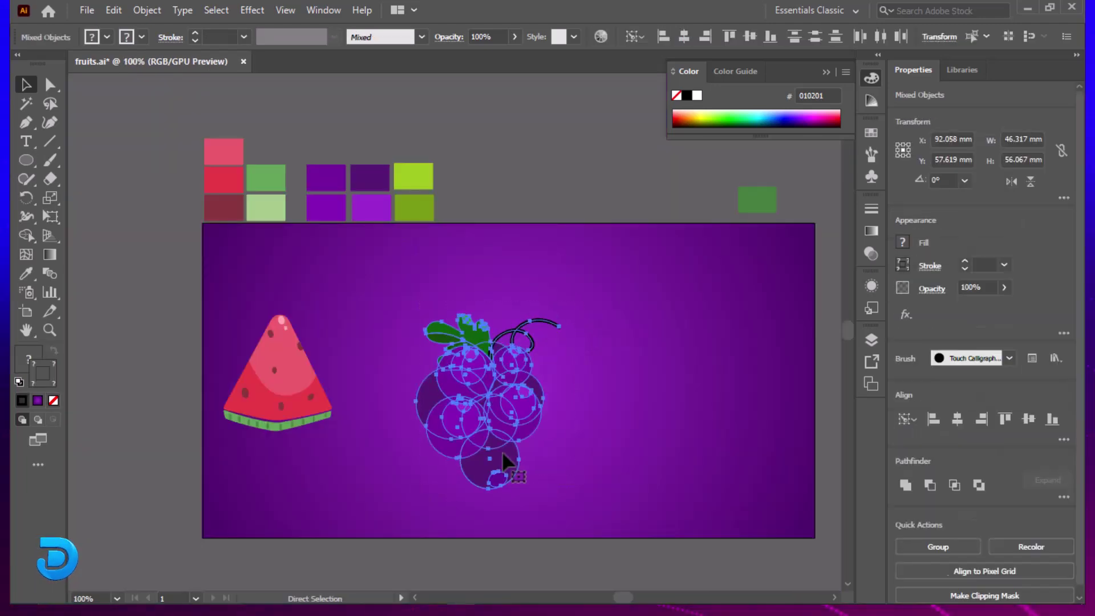
pyautogui.click(615, 353)
pyautogui.moveTo(285, 381); pyautogui.dragTo(347, 414)
pyautogui.click(725, 416)
# Unlock the purple background rectangle, select it and open its gradient fill for editing.
pyautogui.click(871, 340)
pyautogui.scroll(-5, 708, 406)
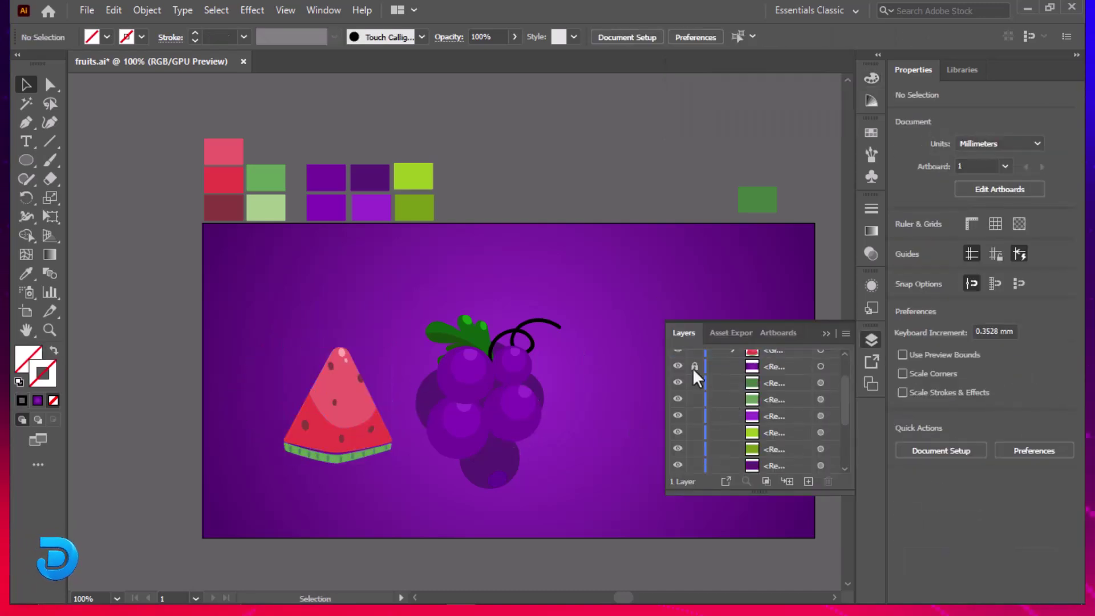
pyautogui.click(695, 366)
pyautogui.click(639, 348)
pyautogui.click(872, 78)
pyautogui.click(903, 243)
pyautogui.click(866, 231)
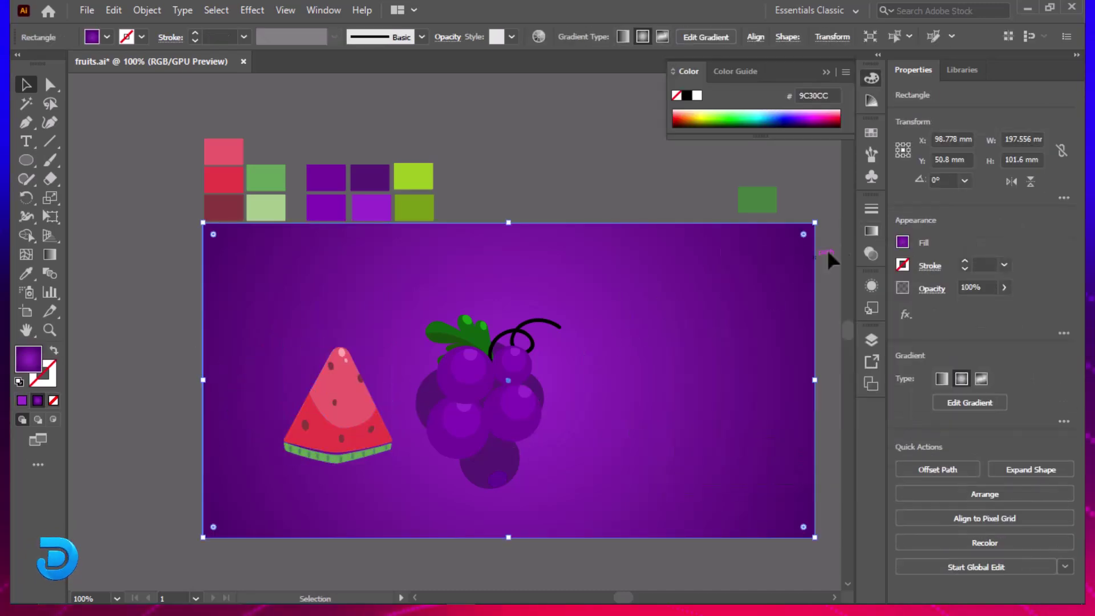
# Recolor the background's radial gradient with white for the center stop and yellow for the outer stop.
pyautogui.doubleClick(686, 351)
pyautogui.click(643, 399)
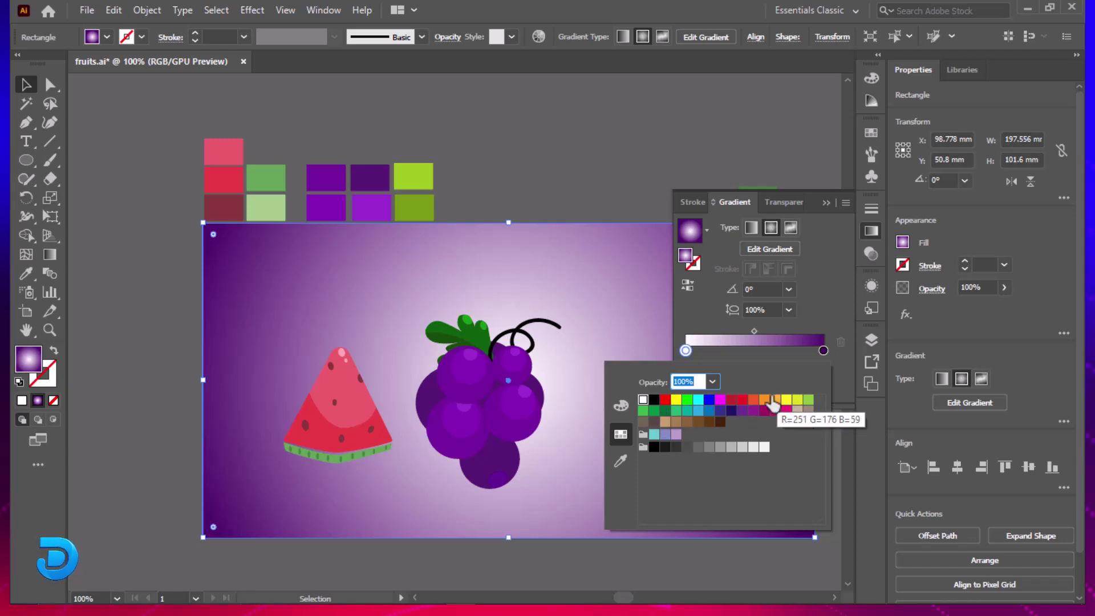
pyautogui.doubleClick(824, 350)
pyautogui.click(798, 399)
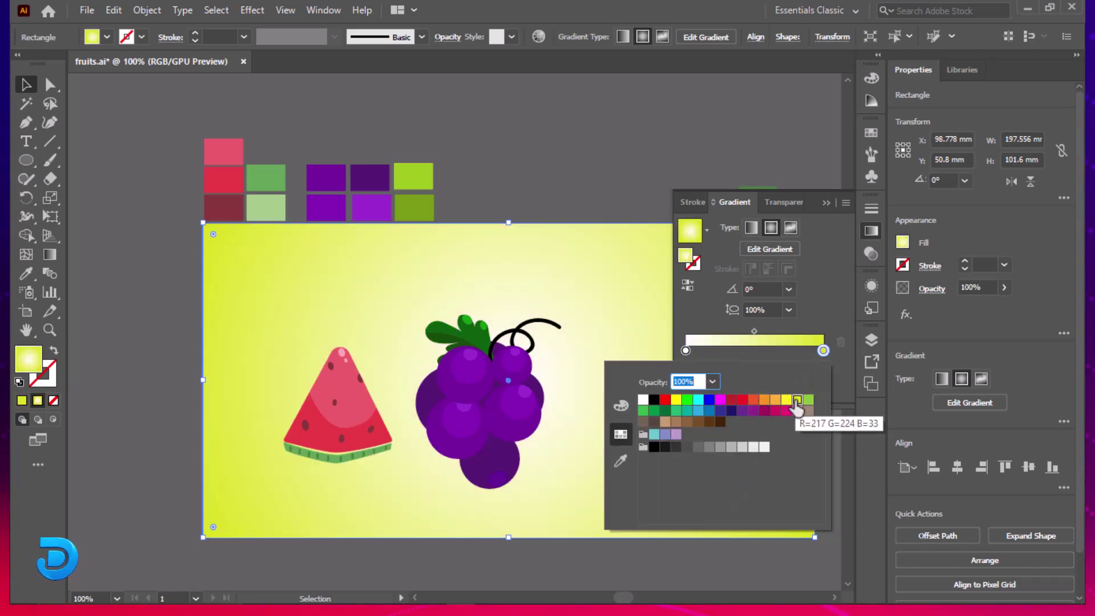
pyautogui.click(777, 403)
pyautogui.click(787, 400)
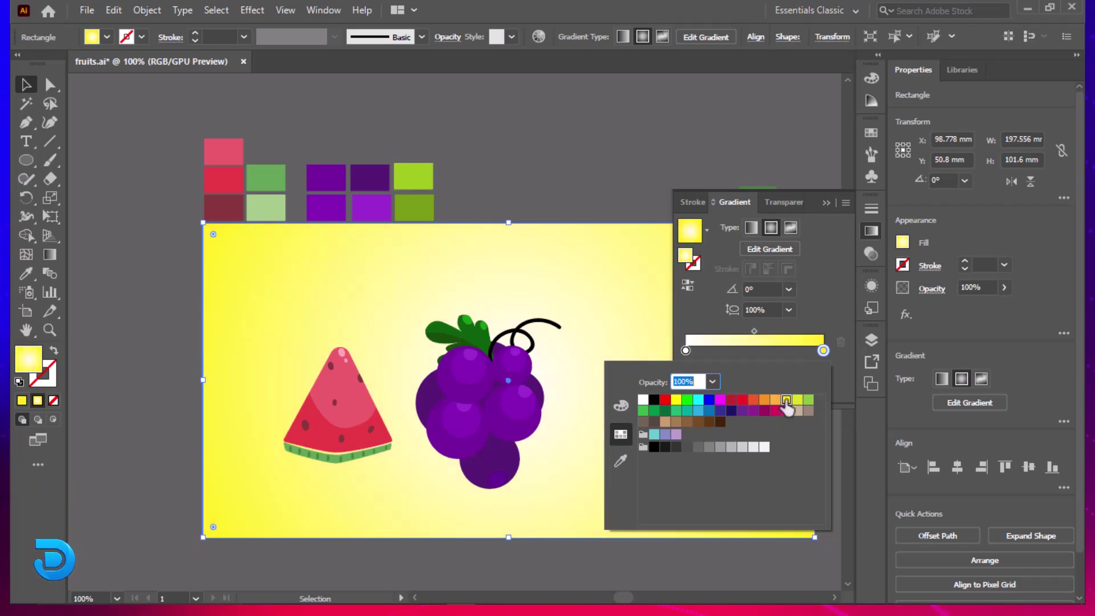
# Close the gradient settings and enlarge the grape bunch slightly toward its upper right.
pyautogui.click(830, 222)
pyautogui.click(826, 204)
pyautogui.click(517, 358)
pyautogui.moveTo(561, 315); pyautogui.dragTo(584, 298)
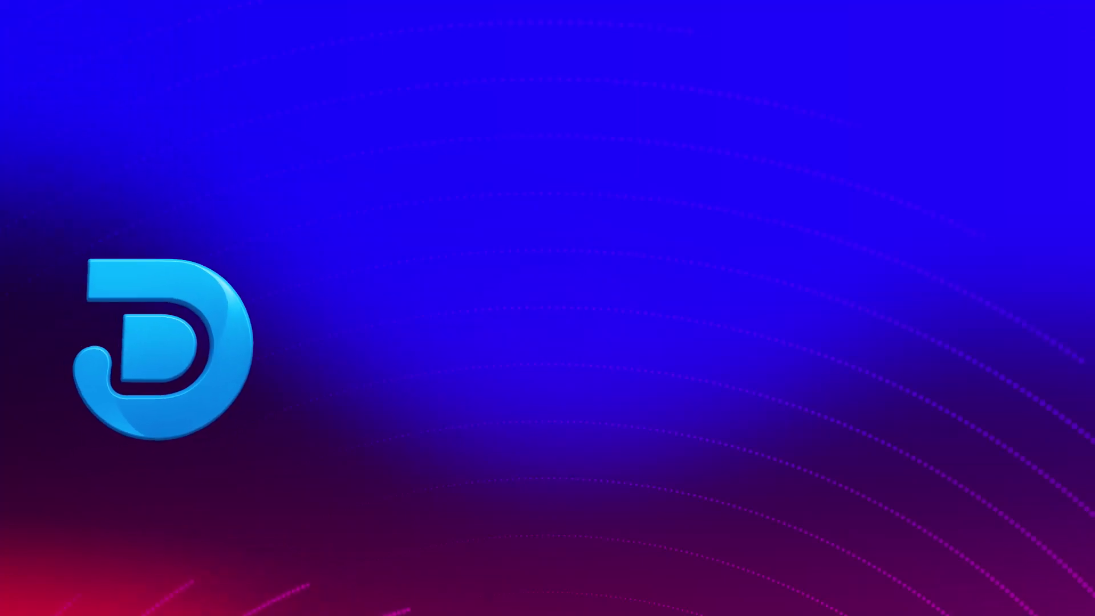